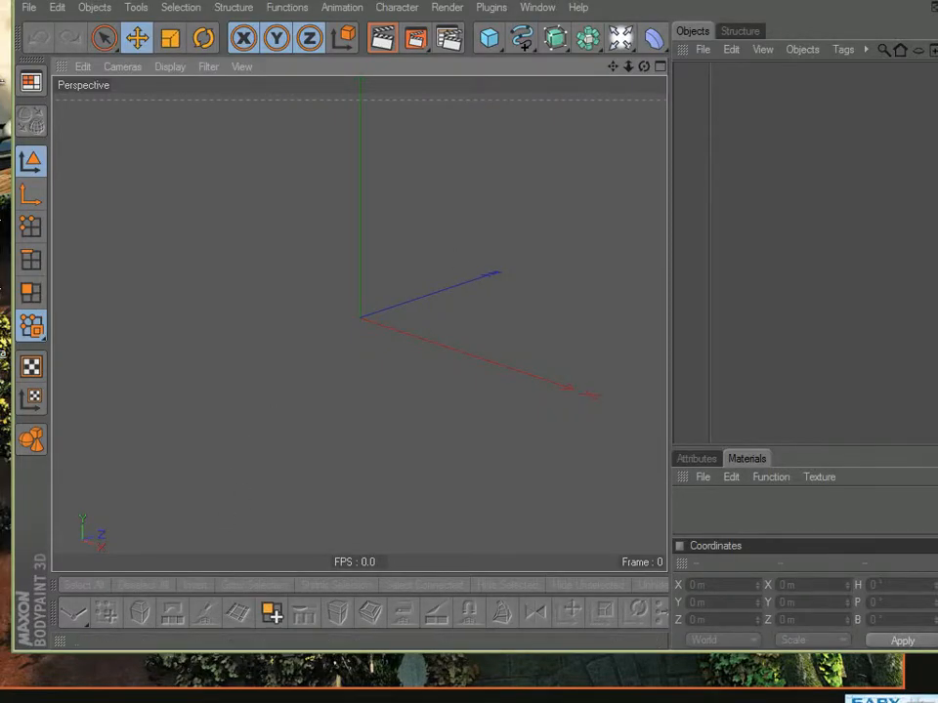
- Move the program window and enlarge it to fill the recorded screen area
{"action": "left_click_drag", "start_coordinate": [257, 0], "coordinate": [242, 0]}
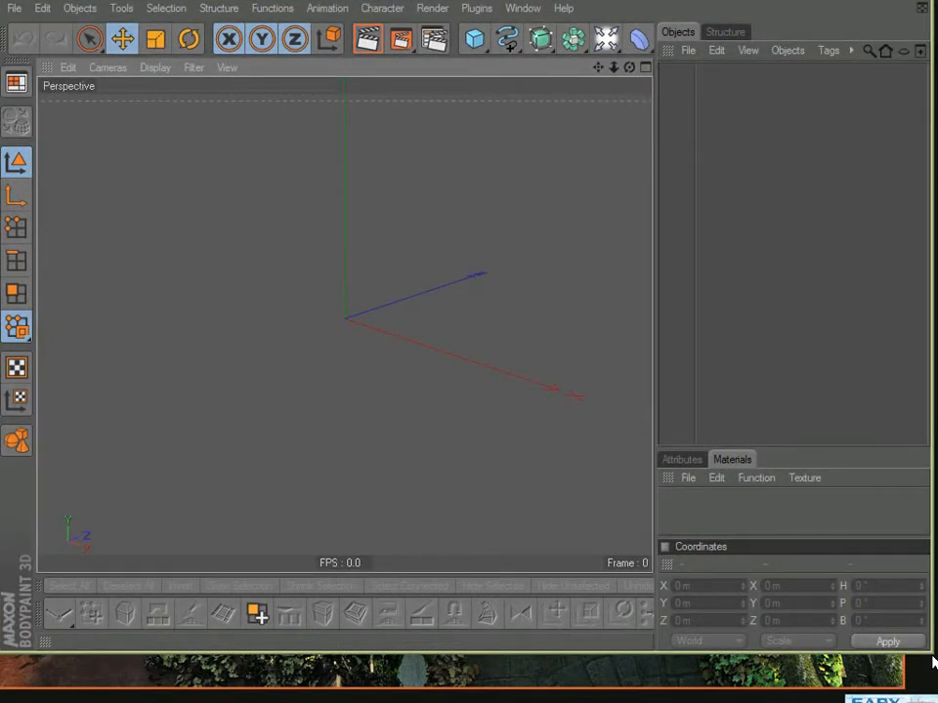
{"action": "left_click_drag", "start_coordinate": [933, 655], "coordinate": [932, 702]}
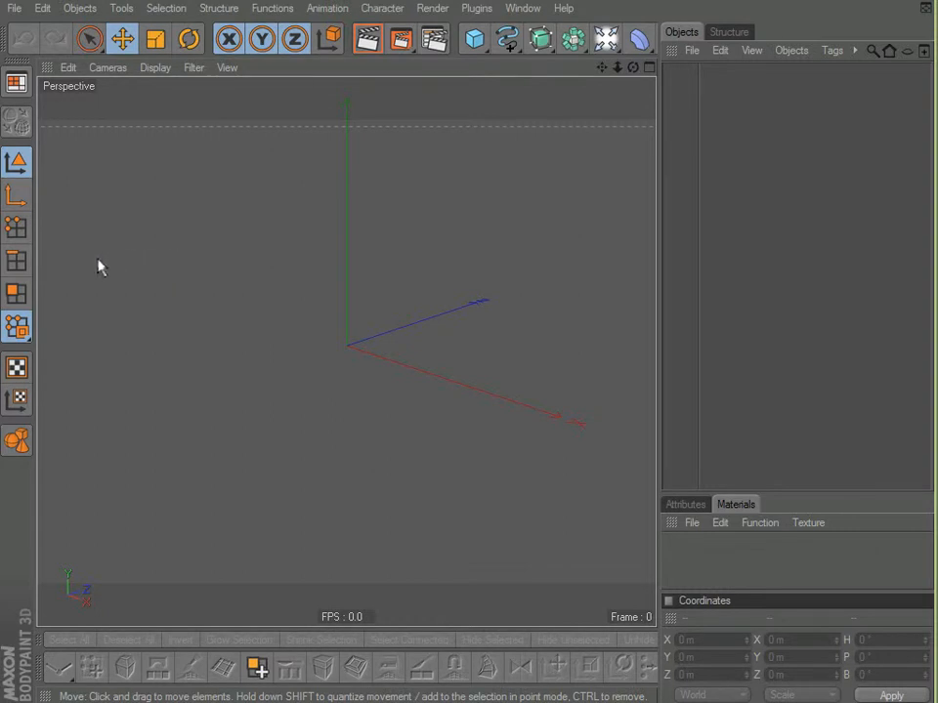
- Add a cube and reshape it into a thin floor slab of about 200 × 4.3 × 385 m
{"action": "left_click", "coordinate": [474, 38]}
{"action": "scroll", "coordinate": [293, 268], "scroll_direction": "up", "scroll_amount": 3}
{"action": "scroll", "coordinate": [303, 264], "scroll_direction": "up", "scroll_amount": 2}
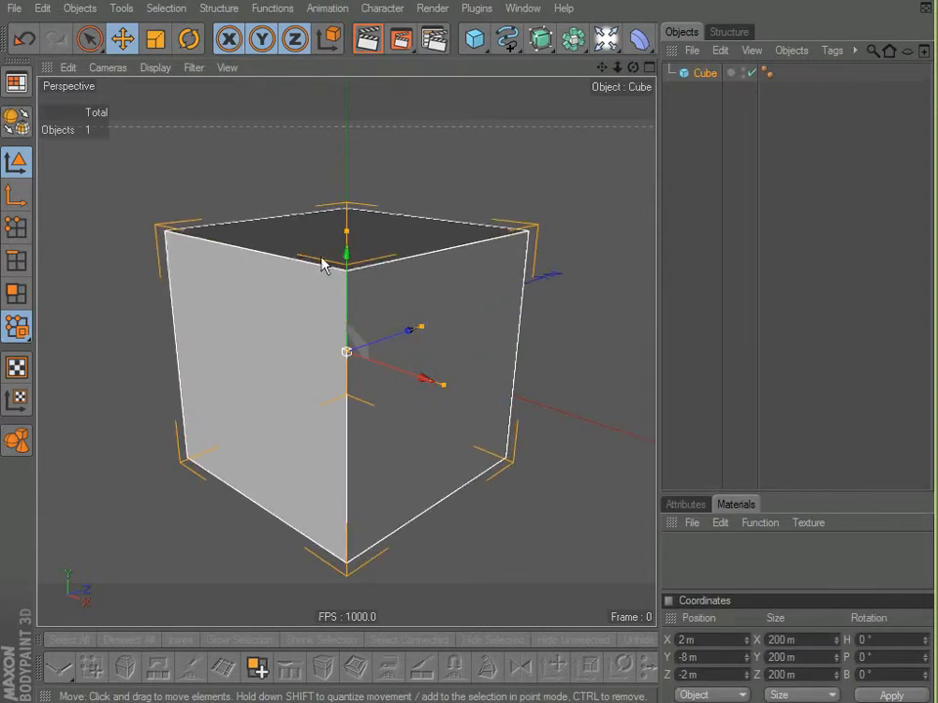
{"action": "left_click_drag", "start_coordinate": [349, 239], "coordinate": [520, 288]}
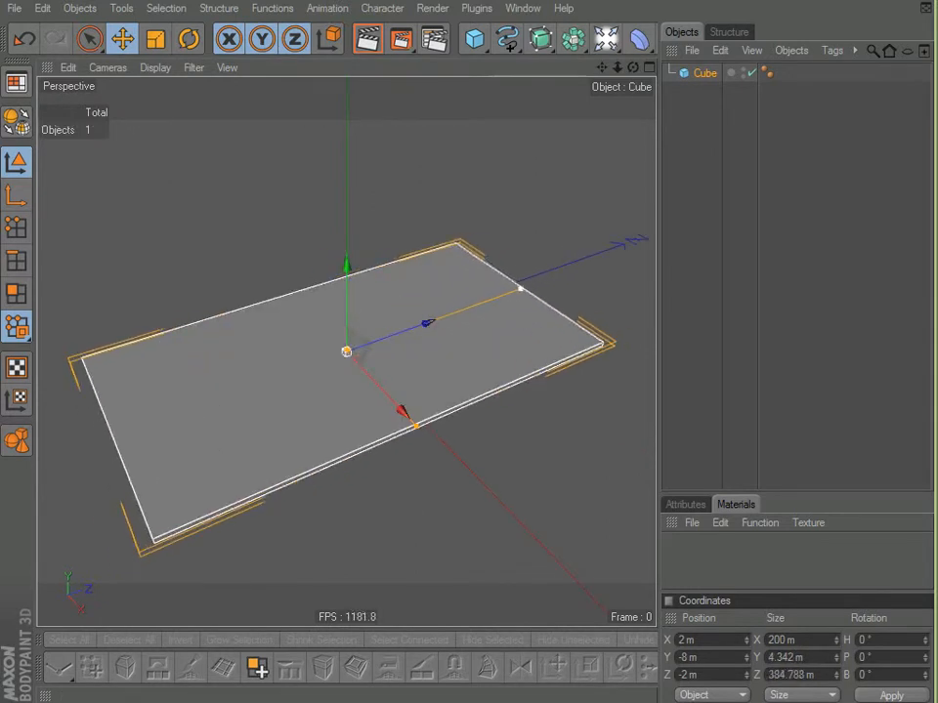
{"action": "left_click_drag", "start_coordinate": [204, 381], "coordinate": [298, 308], "text": "alt"}
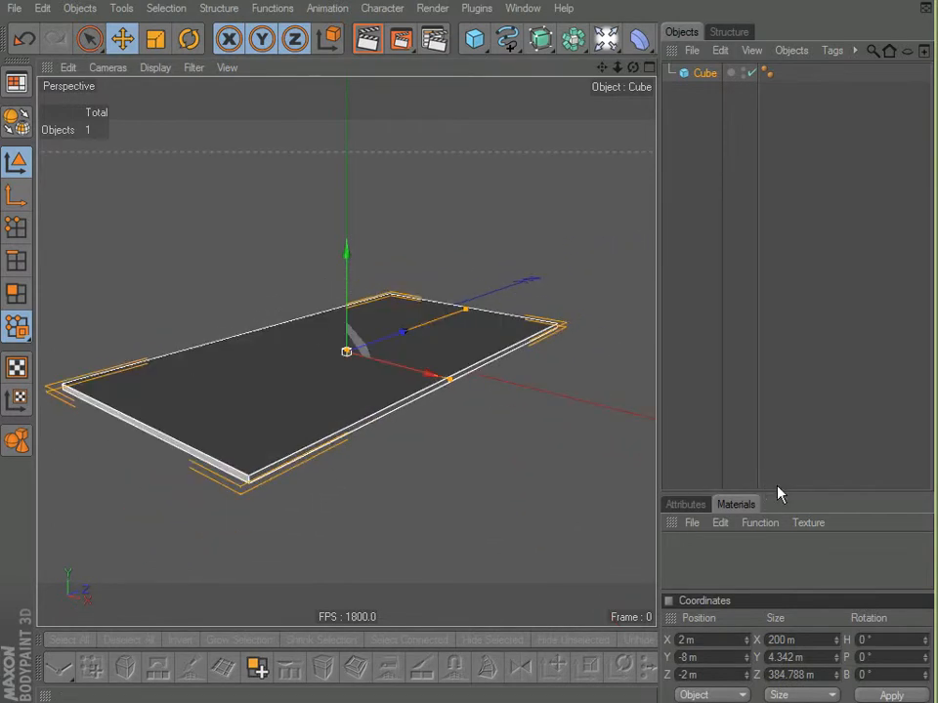
- Enlarge the lower side area, show the slab's object attributes, and set its Y segments to 4
{"action": "left_click_drag", "start_coordinate": [803, 493], "coordinate": [835, 228]}
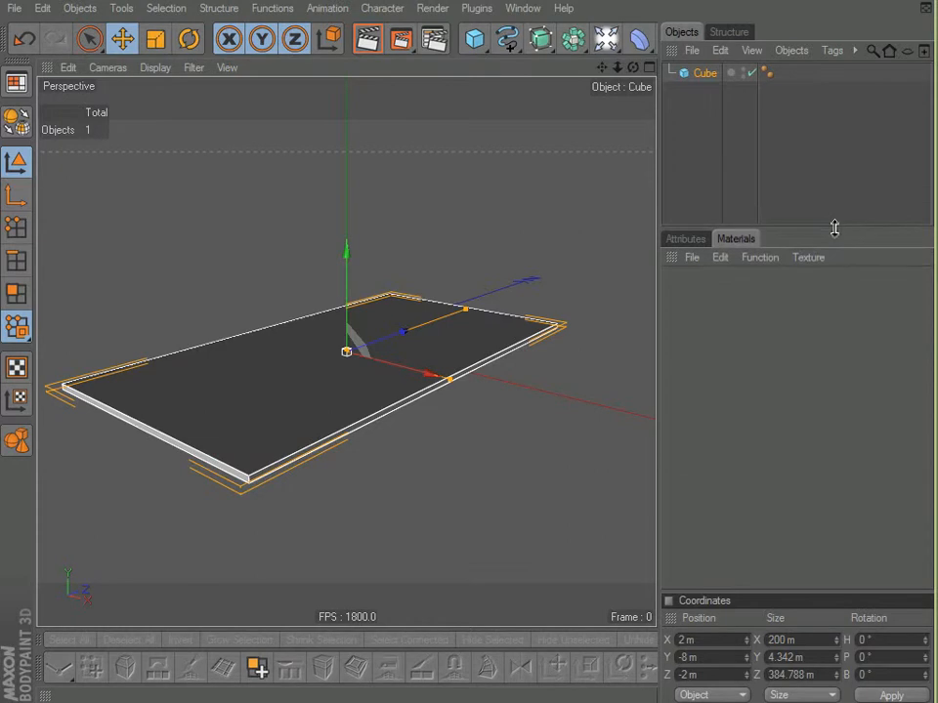
{"action": "left_click", "coordinate": [688, 243]}
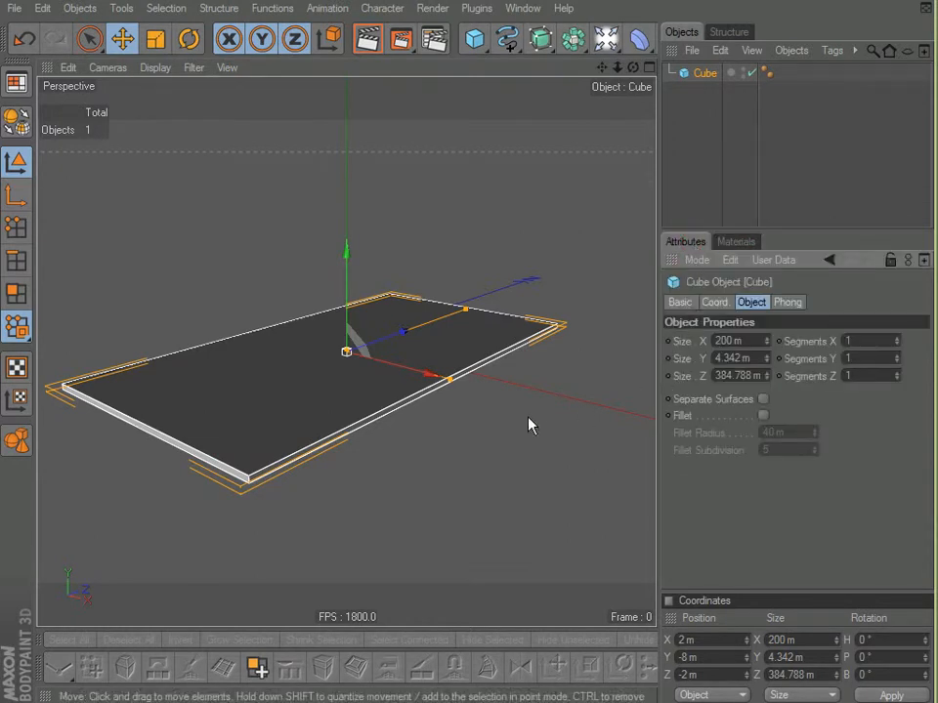
{"action": "scroll", "coordinate": [353, 420], "scroll_direction": "up", "scroll_amount": 3}
{"action": "left_click_drag", "start_coordinate": [356, 465], "coordinate": [355, 496], "text": "alt"}
{"action": "scroll", "coordinate": [355, 442], "scroll_direction": "up", "scroll_amount": 2}
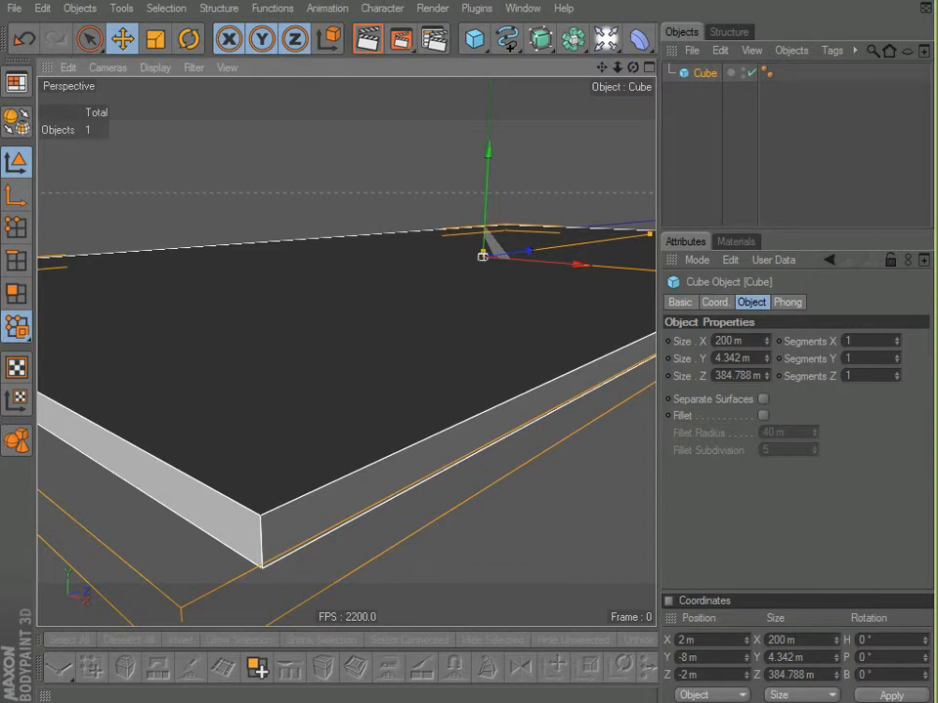
{"action": "mouse_move", "coordinate": [399, 312]}
{"action": "left_mouse_down", "text": "alt"}
{"action": "mouse_move", "coordinate": [420, 459]}
{"action": "mouse_move", "coordinate": [429, 394]}
{"action": "left_mouse_up", "text": "alt"}
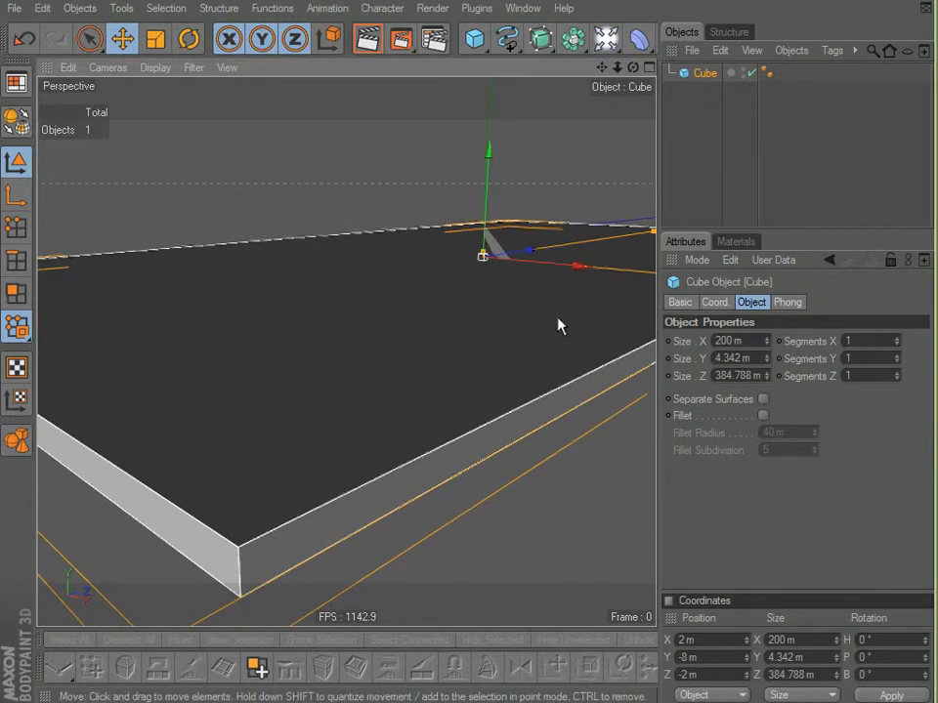
{"action": "left_click", "coordinate": [897, 357]}
{"action": "left_click", "coordinate": [897, 358]}
{"action": "left_click", "coordinate": [897, 358]}
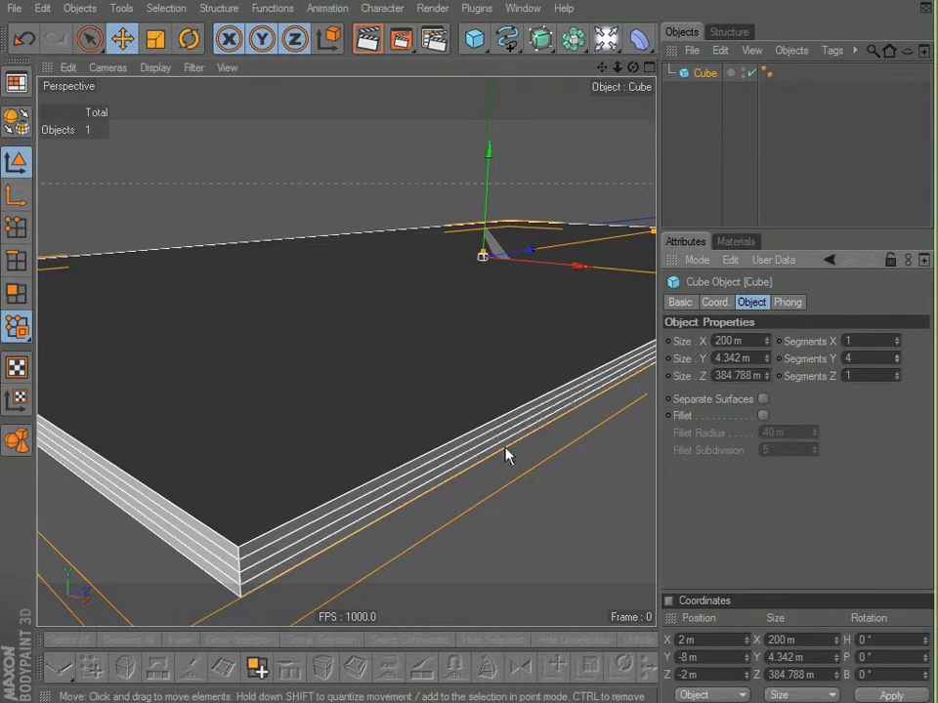
- Set the floor slab's X and Z segments to 15 each
{"action": "left_click_drag", "start_coordinate": [885, 341], "coordinate": [803, 350]}
{"action": "type", "text": "15"}
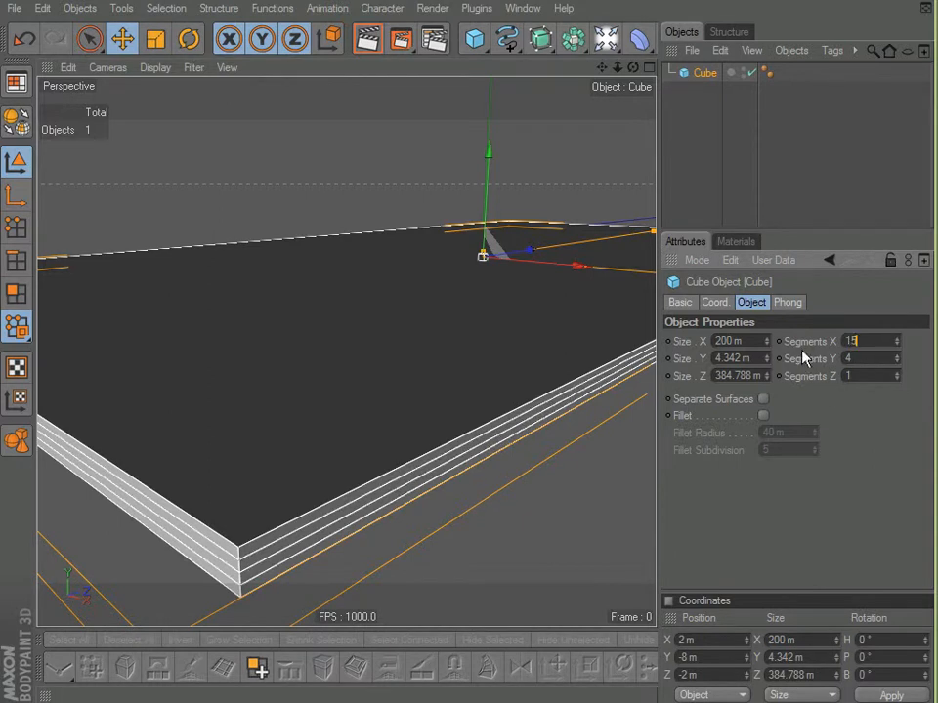
{"action": "left_click", "coordinate": [823, 379]}
{"action": "type", "text": "15"}
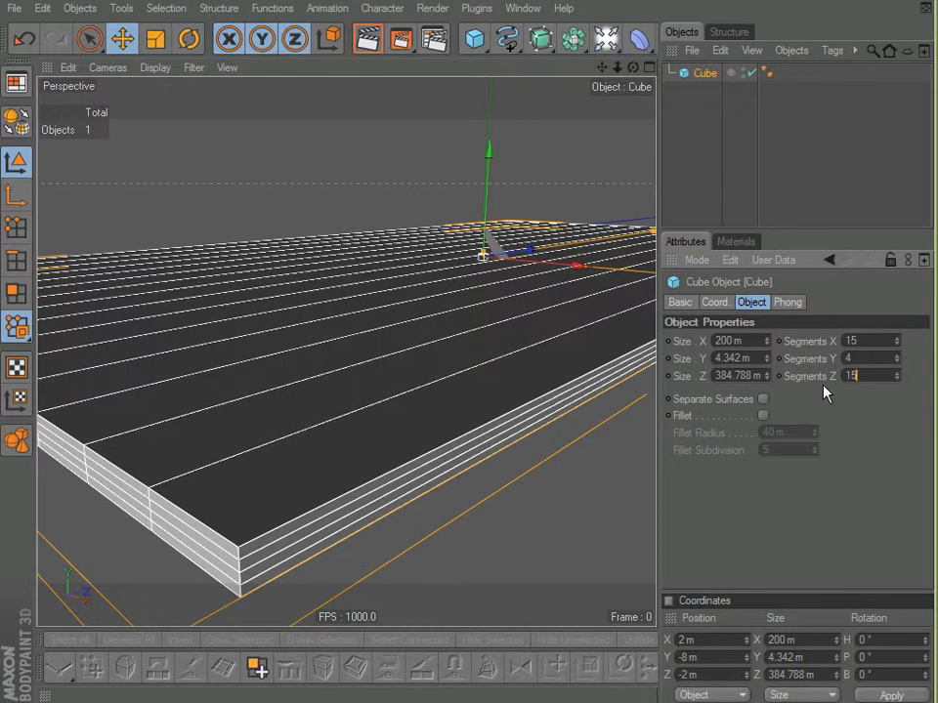
{"action": "key", "text": "Return"}
{"action": "scroll", "coordinate": [485, 420], "scroll_direction": "down", "scroll_amount": 4}
{"action": "left_click_drag", "start_coordinate": [485, 401], "coordinate": [419, 303], "text": "alt"}
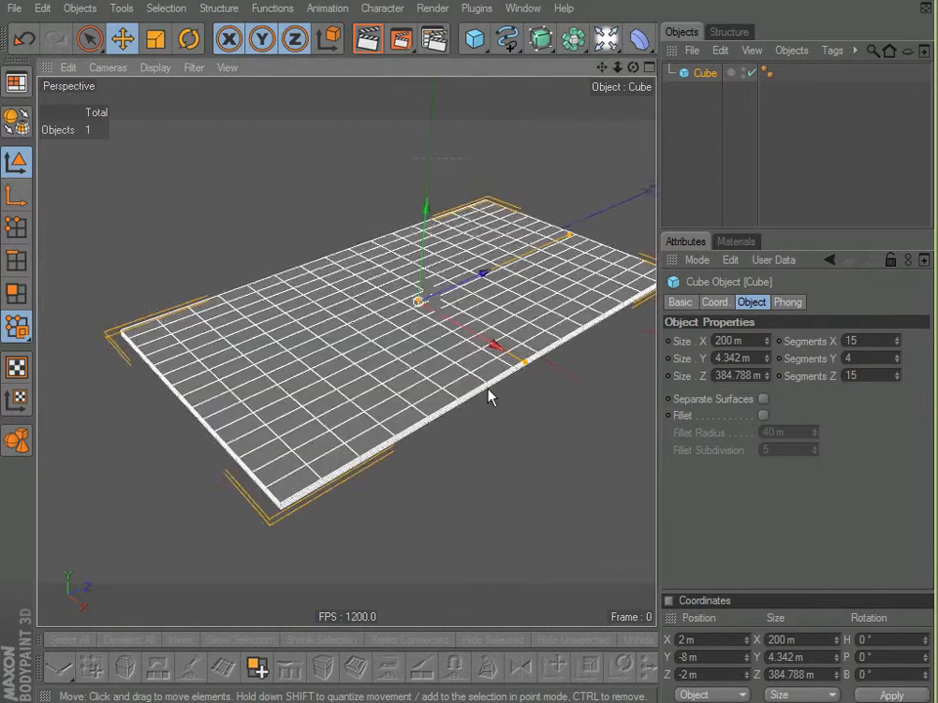
- Duplicate the floor slab and rotate the copy upright to a bank angle of 90°
{"action": "scroll", "coordinate": [493, 309], "scroll_direction": "up", "scroll_amount": 3}
{"action": "scroll", "coordinate": [492, 324], "scroll_direction": "down", "scroll_amount": 1}
{"action": "left_click_drag", "start_coordinate": [493, 324], "coordinate": [397, 315], "text": "alt"}
{"action": "middle_click_drag", "start_coordinate": [397, 314], "coordinate": [425, 397], "text": "alt"}
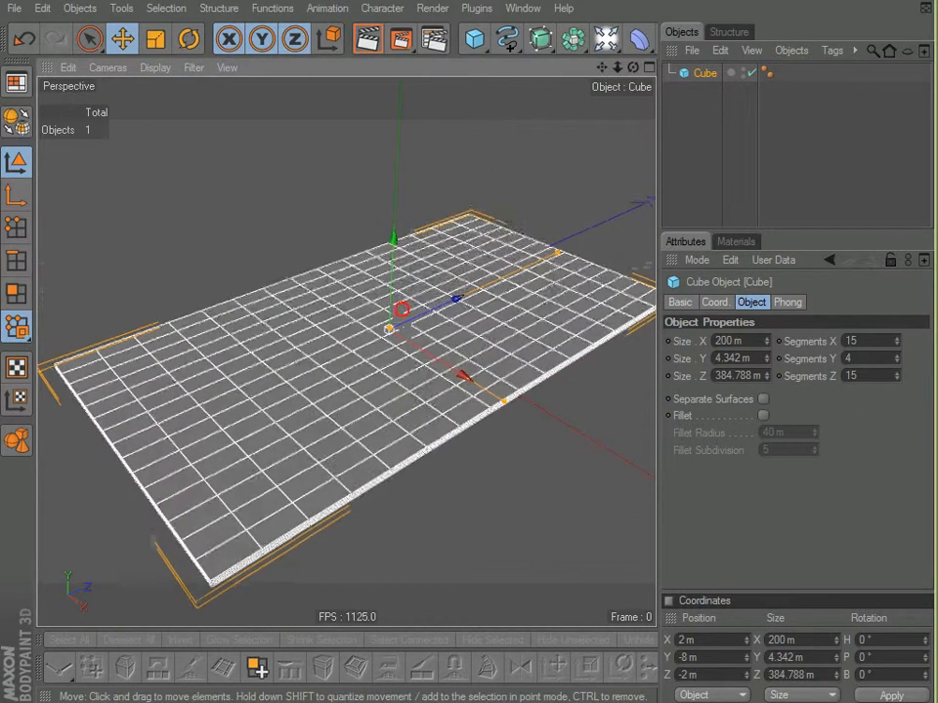
{"action": "left_click_drag", "start_coordinate": [425, 398], "coordinate": [439, 376], "text": "alt"}
{"action": "mouse_move", "coordinate": [701, 73]}
{"action": "left_mouse_down", "text": "ctrl"}
{"action": "mouse_move", "coordinate": [697, 90]}
{"action": "mouse_move", "coordinate": [707, 93]}
{"action": "left_mouse_up", "text": "ctrl"}
{"action": "left_click", "coordinate": [189, 39]}
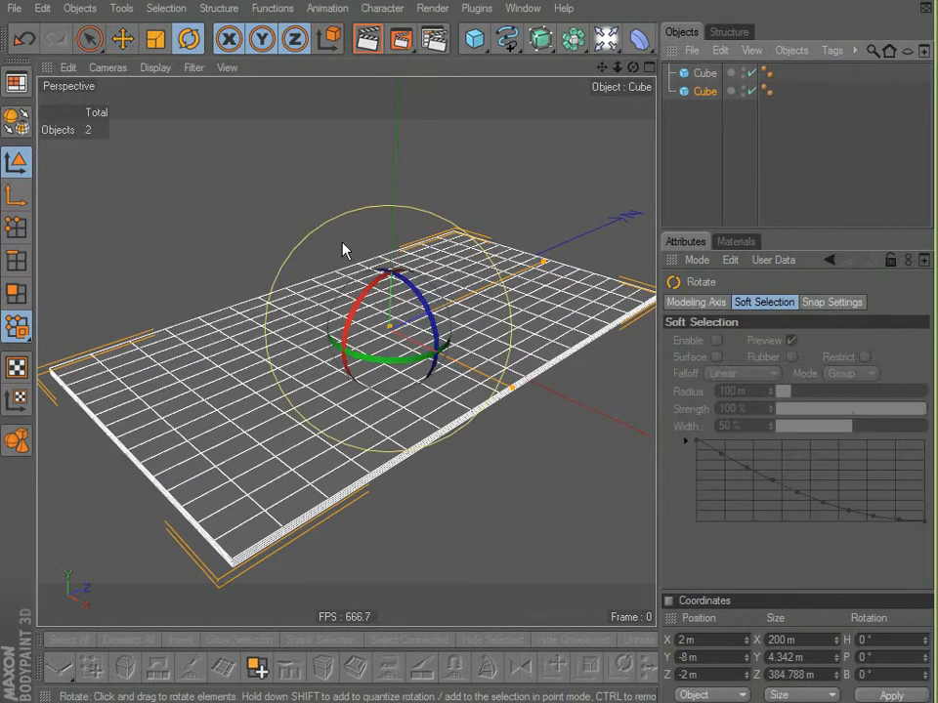
{"action": "left_click_drag", "start_coordinate": [419, 293], "coordinate": [430, 384]}
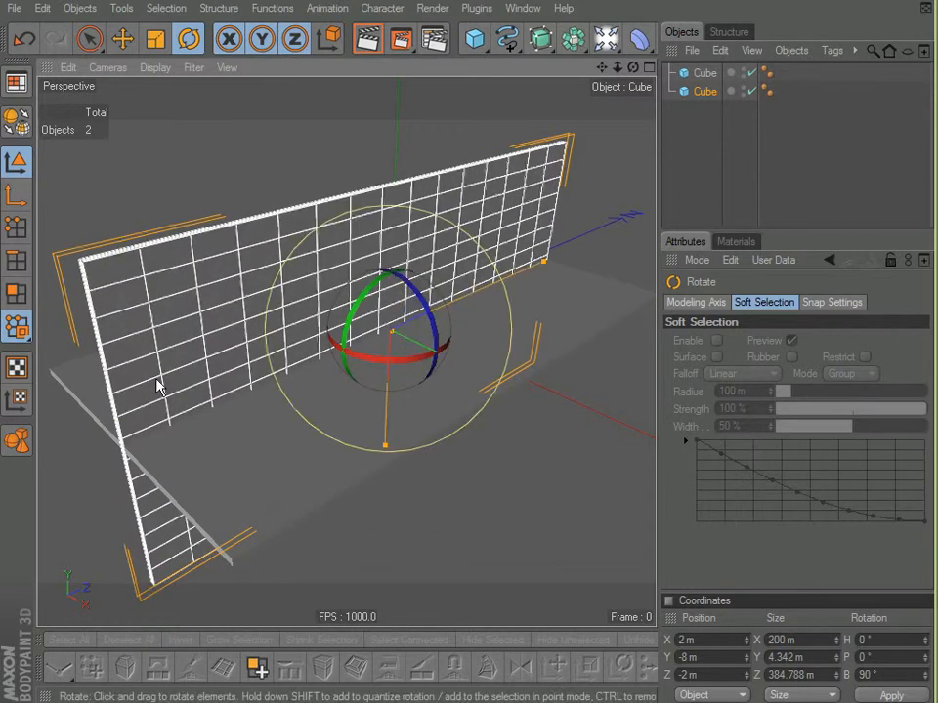
- Move the upright slab to the floor's long edge, at about X -95.5 m
{"action": "left_click", "coordinate": [125, 41]}
{"action": "left_click_drag", "start_coordinate": [347, 313], "coordinate": [386, 328], "text": "alt"}
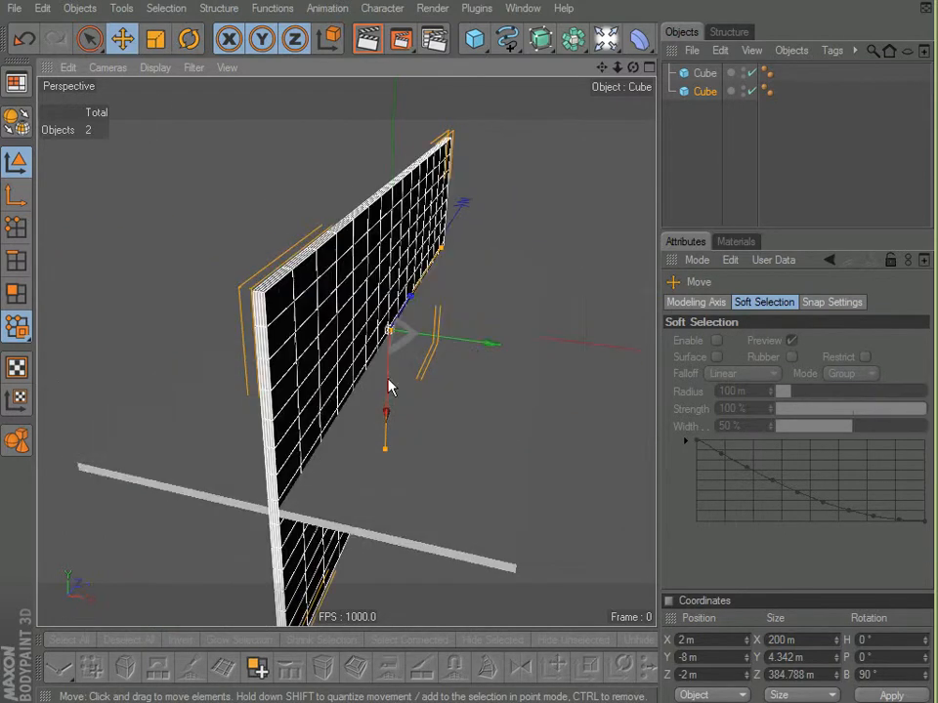
{"action": "left_click_drag", "start_coordinate": [496, 341], "coordinate": [367, 328]}
{"action": "left_click_drag", "start_coordinate": [400, 311], "coordinate": [454, 375], "text": "alt"}
{"action": "middle_click_drag", "start_coordinate": [400, 310], "coordinate": [434, 352], "text": "alt"}
{"action": "left_click_drag", "start_coordinate": [327, 455], "coordinate": [337, 450], "text": "alt"}
{"action": "mouse_move", "coordinate": [376, 353]}
{"action": "left_mouse_down"}
{"action": "mouse_move", "coordinate": [349, 353]}
{"action": "mouse_move", "coordinate": [384, 354]}
{"action": "mouse_move", "coordinate": [358, 354]}
{"action": "mouse_move", "coordinate": [366, 354]}
{"action": "left_mouse_up"}
{"action": "left_click_drag", "start_coordinate": [272, 353], "coordinate": [274, 347]}
{"action": "left_click_drag", "start_coordinate": [430, 364], "coordinate": [456, 408], "text": "alt"}
{"action": "left_click_drag", "start_coordinate": [397, 404], "coordinate": [472, 375], "text": "alt"}
{"action": "middle_click_drag", "start_coordinate": [472, 375], "coordinate": [504, 367], "text": "alt"}
{"action": "scroll", "coordinate": [335, 440], "scroll_direction": "up", "scroll_amount": 3}
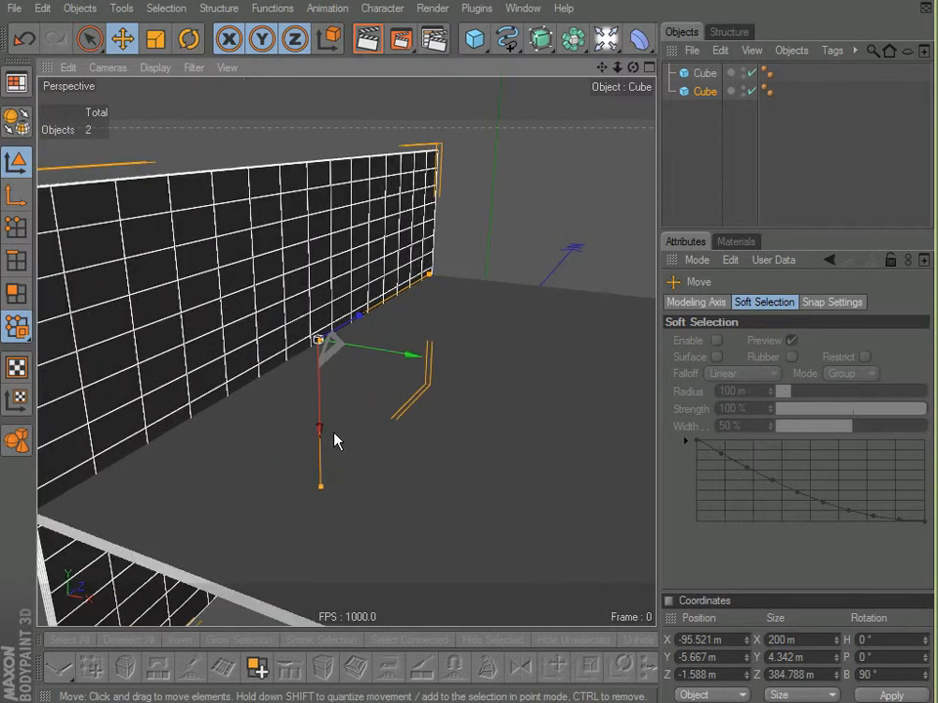
- Raise the wall to about Y 53.5 m and shorten its height to about 119.6 m so it stands on the floor
{"action": "left_click_drag", "start_coordinate": [324, 435], "coordinate": [322, 290]}
{"action": "left_click_drag", "start_coordinate": [367, 492], "coordinate": [416, 500], "text": "alt"}
{"action": "scroll", "coordinate": [416, 500], "scroll_direction": "down", "scroll_amount": 3}
{"action": "middle_click_drag", "start_coordinate": [400, 273], "coordinate": [419, 333], "text": "alt"}
{"action": "scroll", "coordinate": [419, 398], "scroll_direction": "up", "scroll_amount": 2}
{"action": "mouse_move", "coordinate": [328, 408]}
{"action": "left_mouse_down"}
{"action": "mouse_move", "coordinate": [329, 354]}
{"action": "mouse_move", "coordinate": [328, 409]}
{"action": "left_mouse_up"}
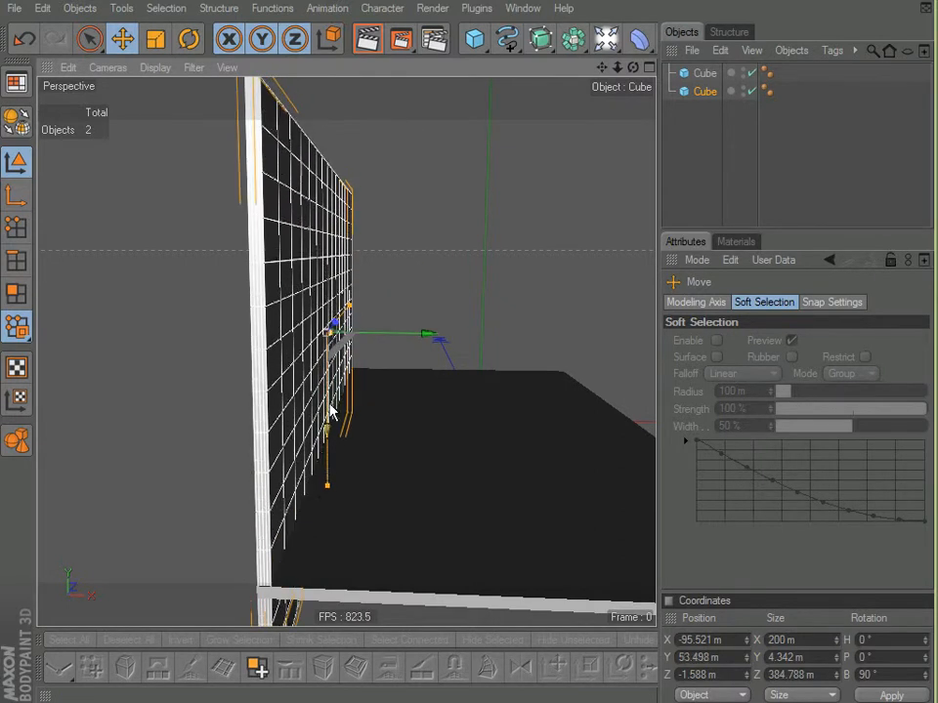
{"action": "left_click_drag", "start_coordinate": [328, 495], "coordinate": [328, 423]}
{"action": "scroll", "coordinate": [376, 496], "scroll_direction": "down", "scroll_amount": 4}
{"action": "left_click_drag", "start_coordinate": [389, 490], "coordinate": [320, 516], "text": "alt"}
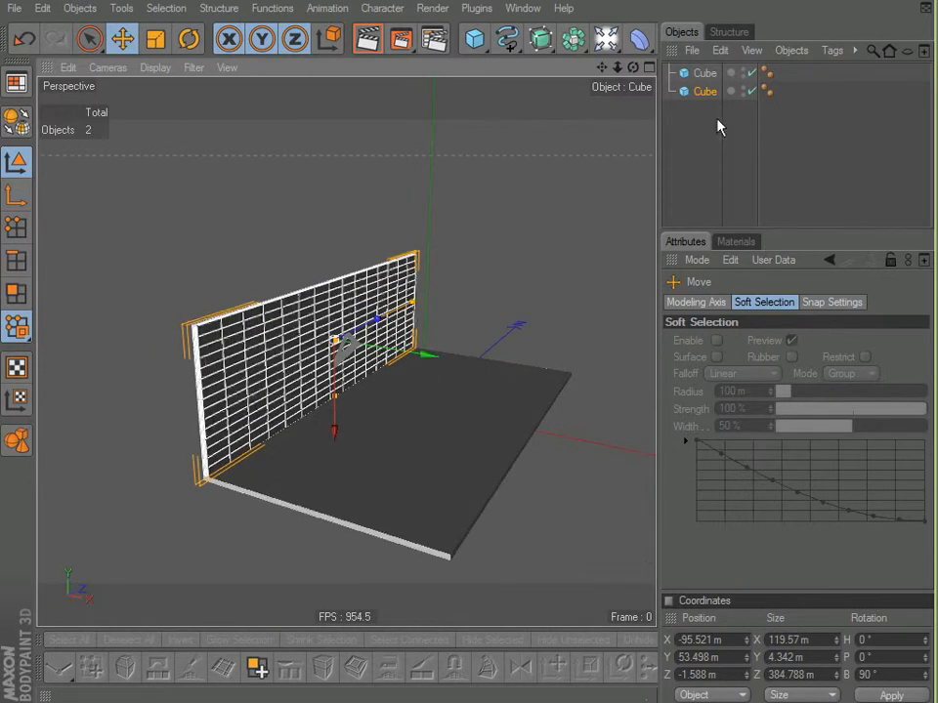
- Duplicate the side wall and move the copy to the floor's opposite long edge, at about X 98.2 m
{"action": "left_click_drag", "start_coordinate": [707, 95], "coordinate": [707, 125], "text": "ctrl"}
{"action": "left_click_drag", "start_coordinate": [429, 356], "coordinate": [637, 389]}
{"action": "left_click_drag", "start_coordinate": [398, 318], "coordinate": [559, 258], "text": "alt"}
- Duplicate the second side wall and rotate the copy to a heading of 90° for an end wall
{"action": "left_click_drag", "start_coordinate": [731, 110], "coordinate": [705, 128], "text": "ctrl"}
{"action": "left_click", "coordinate": [189, 38]}
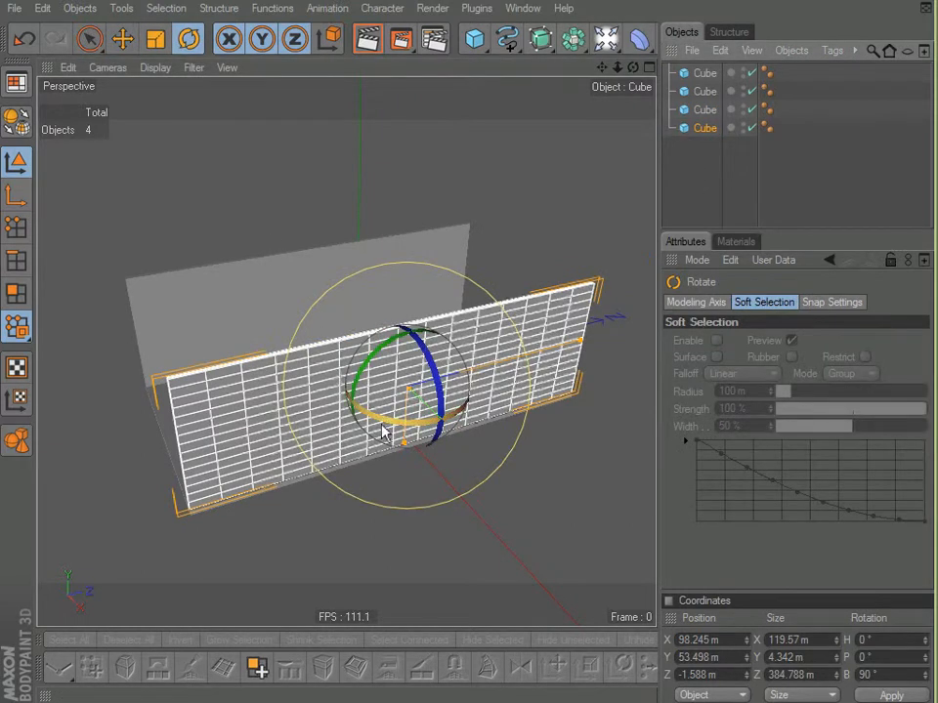
{"action": "left_click_drag", "start_coordinate": [386, 424], "coordinate": [205, 483]}
{"action": "key", "text": "9"}
- Place the end wall across the floor's short edge at about X 1.4 m, Z -193.4 m and shorten it to about 199.8 m
{"action": "left_click", "coordinate": [284, 392]}
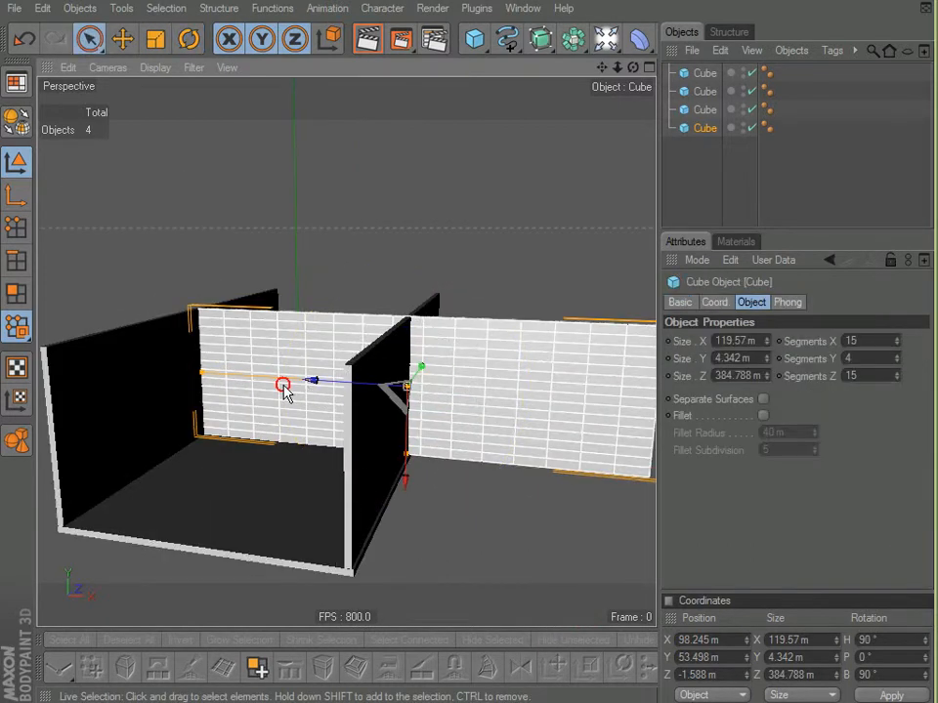
{"action": "left_click_drag", "start_coordinate": [311, 383], "coordinate": [188, 372]}
{"action": "left_click_drag", "start_coordinate": [256, 361], "coordinate": [351, 385], "text": "alt"}
{"action": "left_click_drag", "start_coordinate": [423, 409], "coordinate": [225, 444], "text": "alt"}
{"action": "scroll", "coordinate": [259, 444], "scroll_direction": "down", "scroll_amount": 2}
{"action": "left_click_drag", "start_coordinate": [90, 424], "coordinate": [229, 413]}
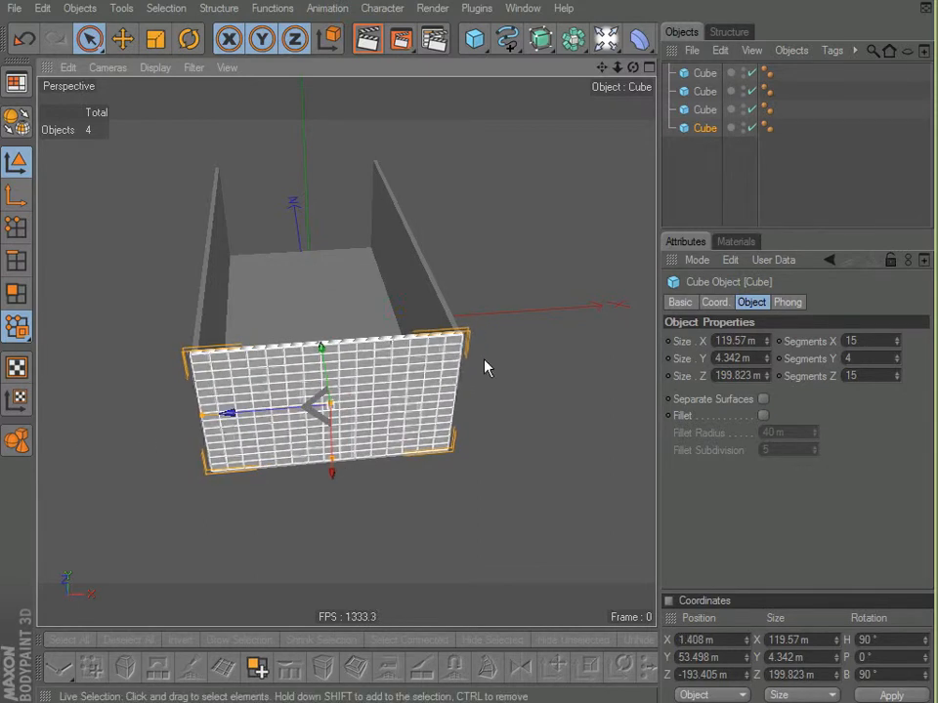
{"action": "left_click_drag", "start_coordinate": [474, 363], "coordinate": [400, 312], "text": "alt"}
{"action": "middle_click_drag", "start_coordinate": [550, 388], "coordinate": [432, 281], "text": "alt"}
{"action": "left_click_drag", "start_coordinate": [551, 394], "coordinate": [429, 370], "text": "alt"}
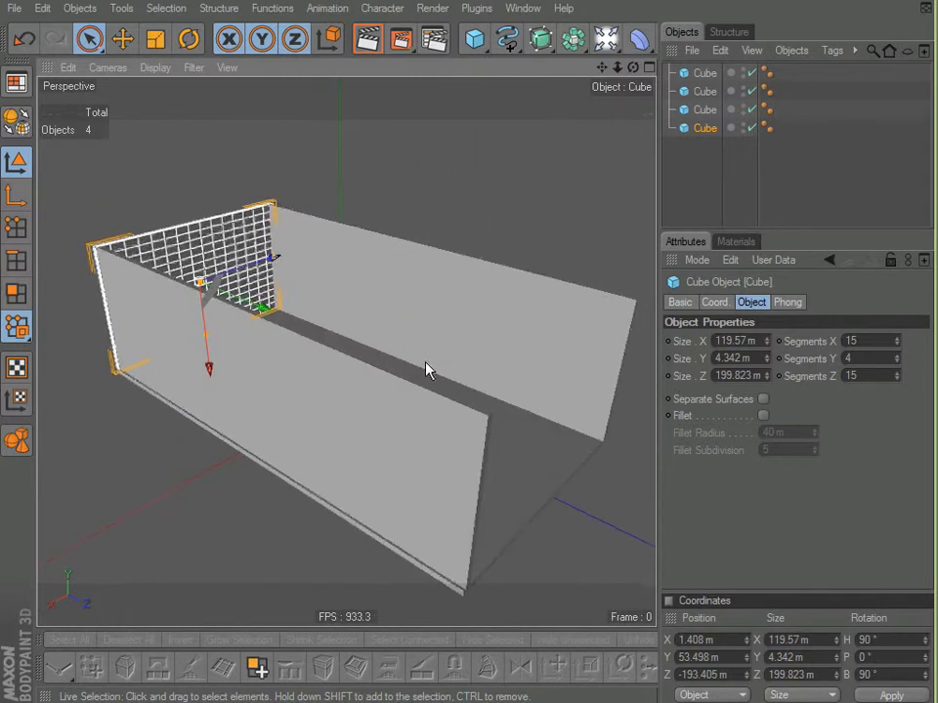
- Duplicate the end wall and move the copy to the floor's opposite short edge, at about Z 188.3 m
{"action": "left_click_drag", "start_coordinate": [711, 130], "coordinate": [705, 163], "text": "ctrl"}
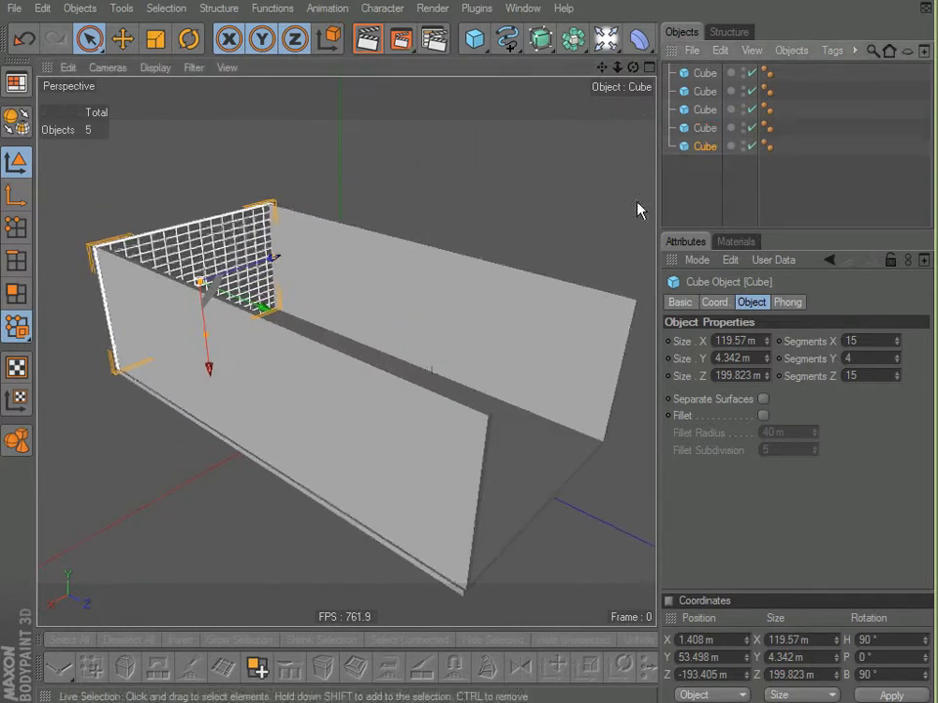
{"action": "left_click_drag", "start_coordinate": [263, 311], "coordinate": [652, 469]}
{"action": "left_click_drag", "start_coordinate": [201, 376], "coordinate": [488, 303], "text": "alt"}
{"action": "right_click_drag", "start_coordinate": [201, 387], "coordinate": [409, 306], "text": "alt"}
{"action": "middle_click_drag", "start_coordinate": [410, 306], "coordinate": [430, 223], "text": "alt"}
{"action": "left_click_drag", "start_coordinate": [400, 312], "coordinate": [260, 439], "text": "alt"}
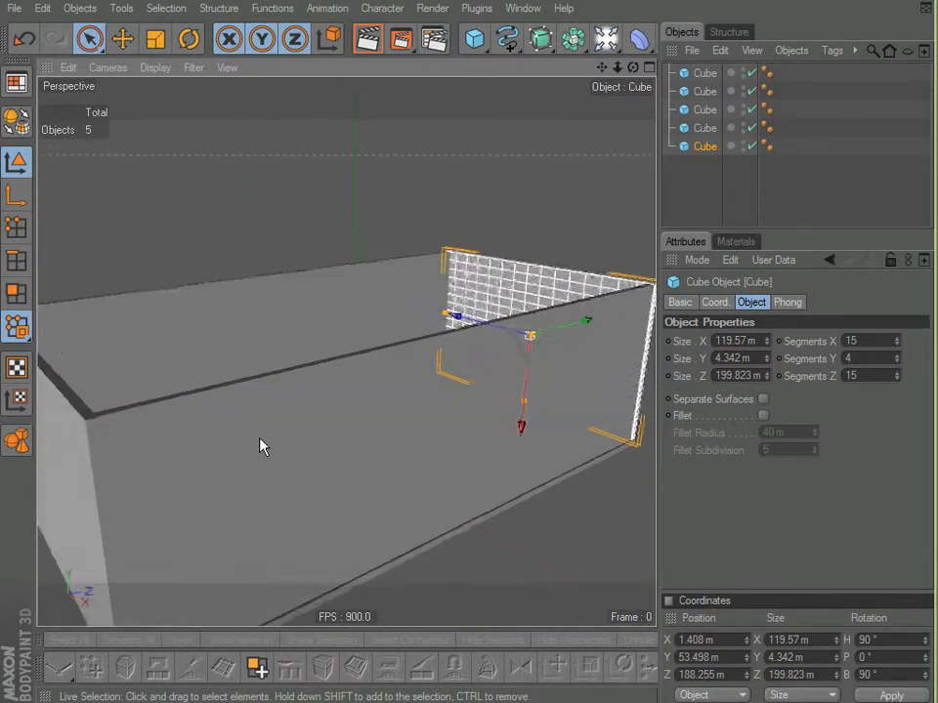
{"action": "right_click_drag", "start_coordinate": [259, 437], "coordinate": [276, 453], "text": "alt"}
{"action": "middle_click_drag", "start_coordinate": [277, 452], "coordinate": [299, 386], "text": "alt"}
{"action": "left_click_drag", "start_coordinate": [282, 452], "coordinate": [269, 475], "text": "alt"}
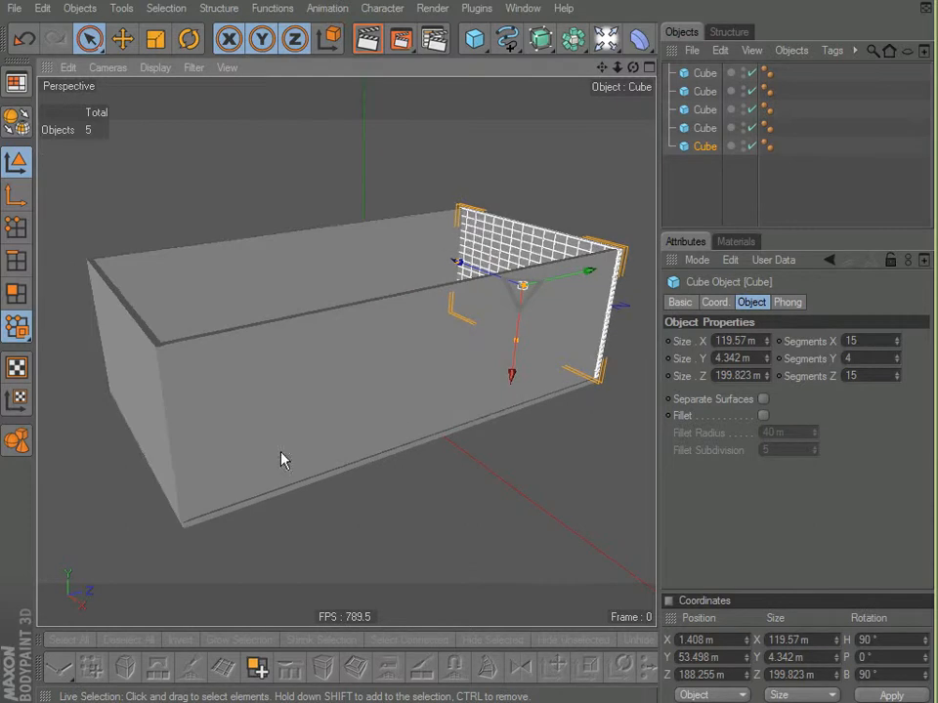
{"action": "left_click_drag", "start_coordinate": [544, 411], "coordinate": [376, 418], "text": "alt"}
{"action": "middle_click_drag", "start_coordinate": [546, 408], "coordinate": [503, 498], "text": "alt"}
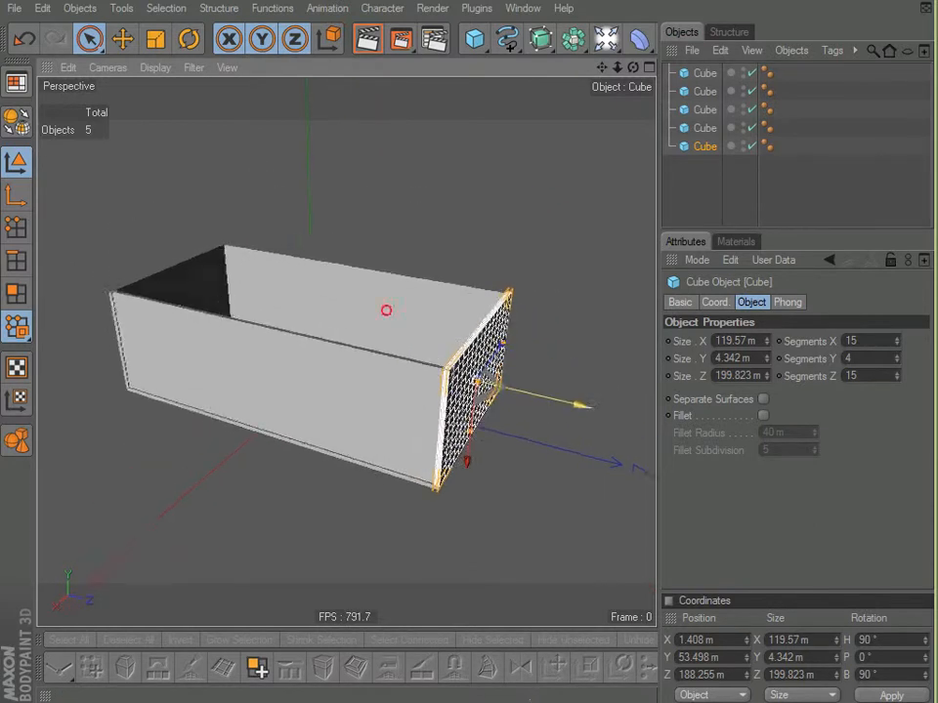
{"action": "left_click_drag", "start_coordinate": [545, 408], "coordinate": [459, 410], "text": "alt"}
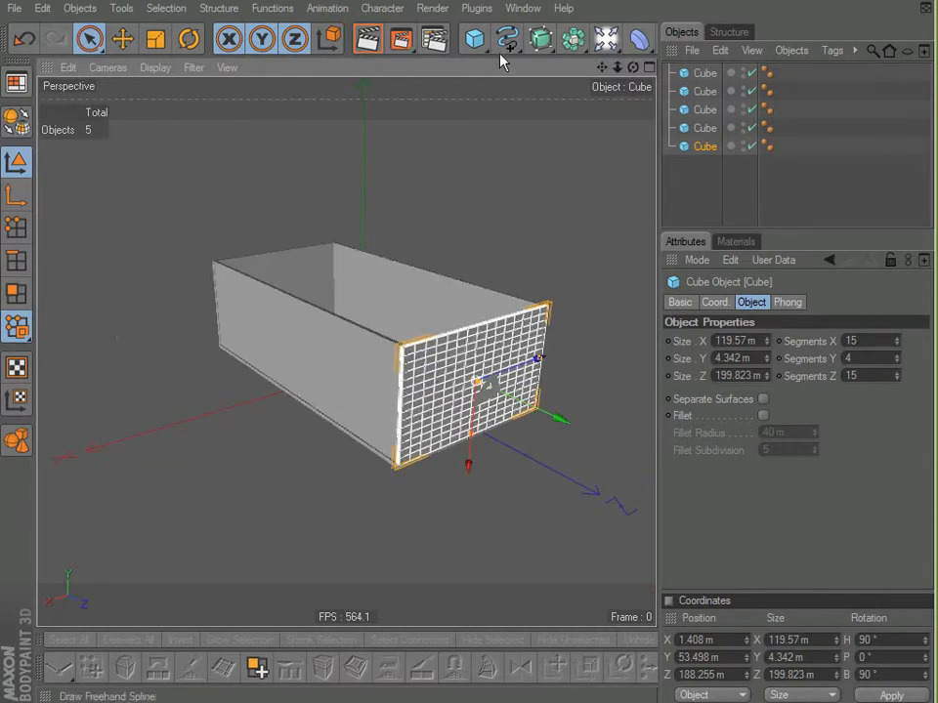
- Add a 200 m cube and centre it over the box at about X -2.4, Y 102.9, Z 7.6 m
{"action": "left_click", "coordinate": [474, 39]}
{"action": "left_click_drag", "start_coordinate": [351, 255], "coordinate": [350, 192]}
{"action": "left_click_drag", "start_coordinate": [416, 327], "coordinate": [329, 329], "text": "alt"}
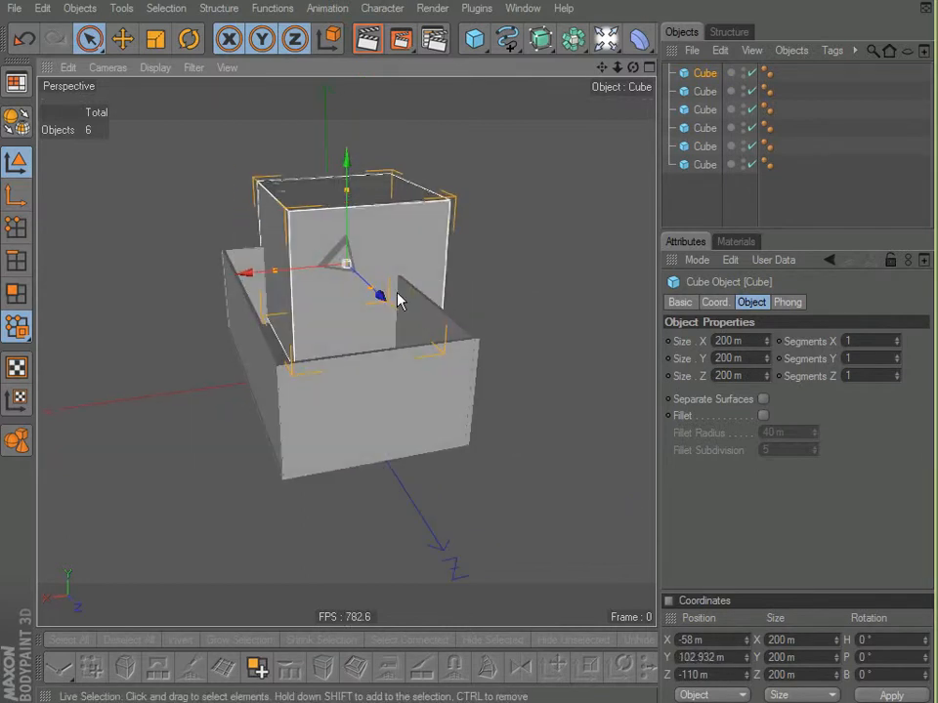
{"action": "left_click_drag", "start_coordinate": [256, 281], "coordinate": [217, 282]}
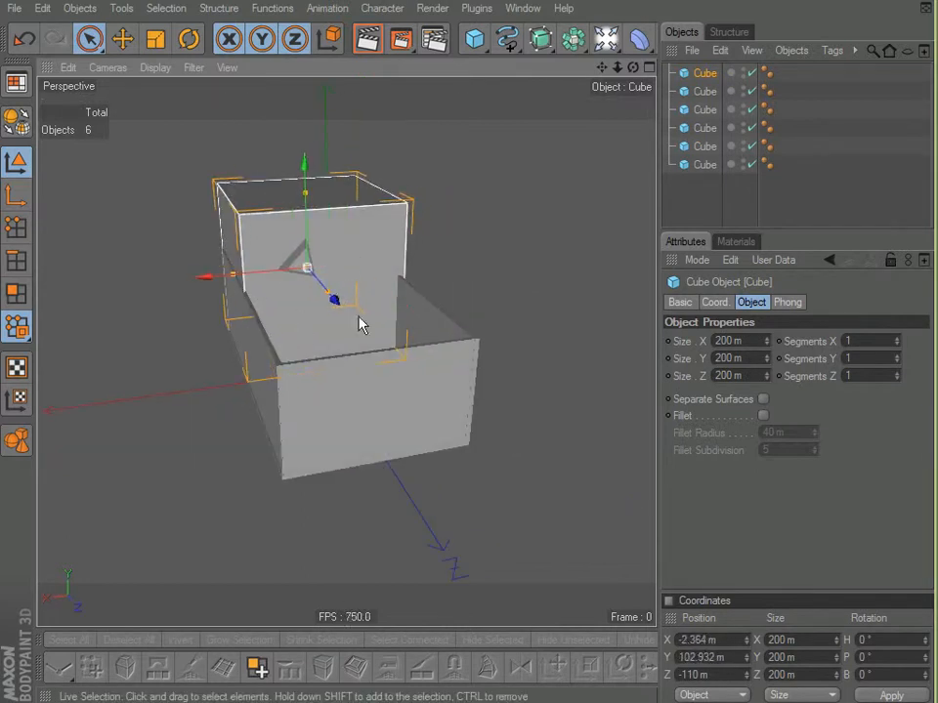
{"action": "left_click_drag", "start_coordinate": [348, 300], "coordinate": [108, 211]}
- Rotate the new cube to a pitch of -45° and make it an editable polygon object
{"action": "left_click", "coordinate": [188, 39]}
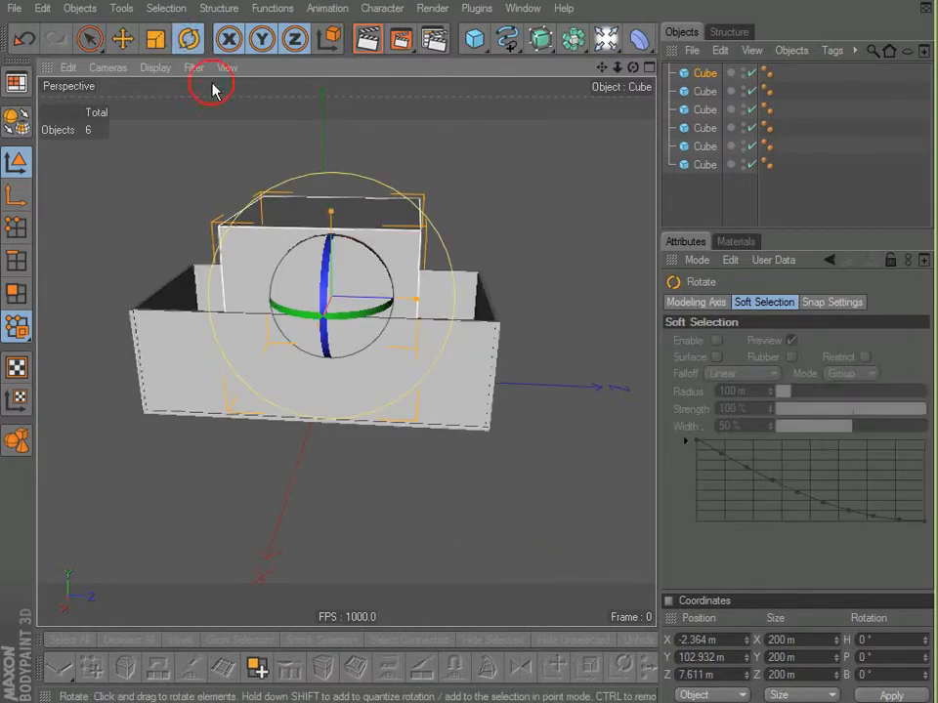
{"action": "left_click_drag", "start_coordinate": [357, 244], "coordinate": [387, 253]}
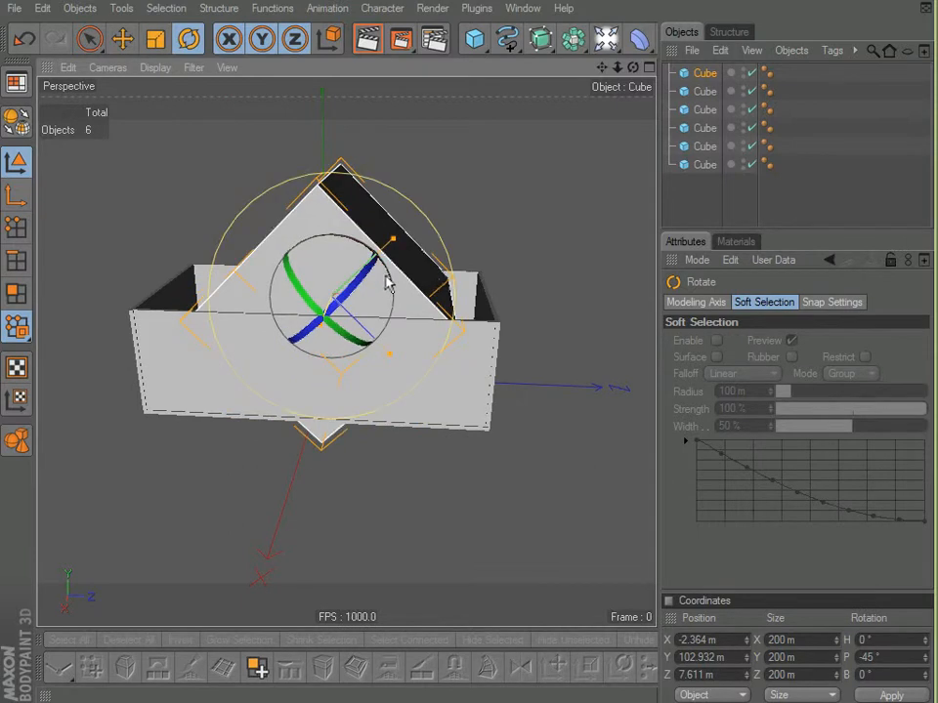
{"action": "left_click", "coordinate": [16, 120]}
{"action": "left_click_drag", "start_coordinate": [408, 398], "coordinate": [440, 418], "text": "alt"}
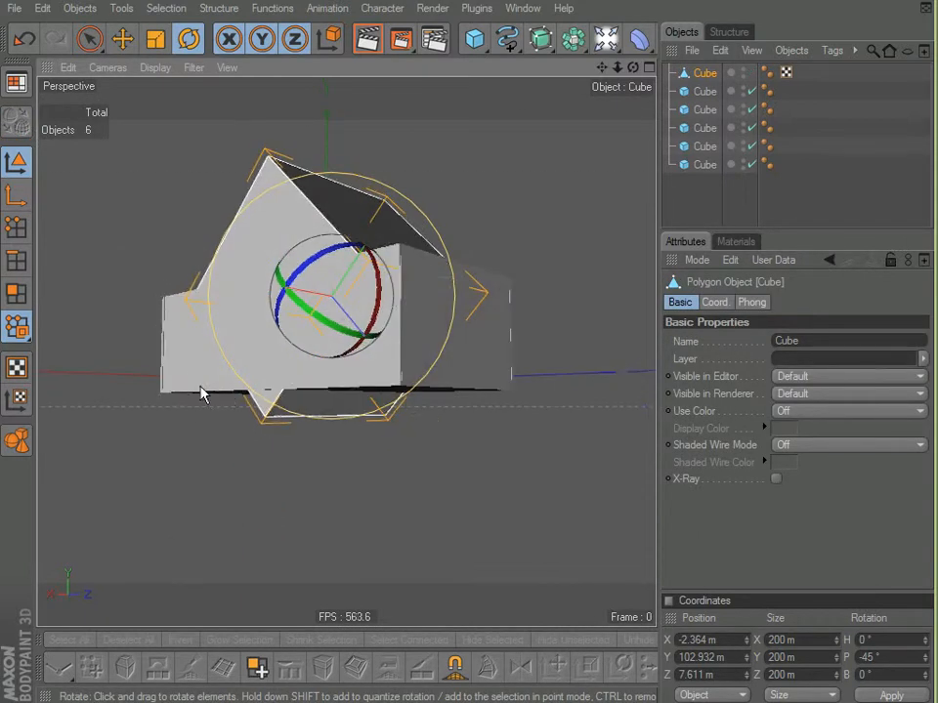
{"action": "right_click_drag", "start_coordinate": [180, 381], "coordinate": [281, 379], "text": "alt"}
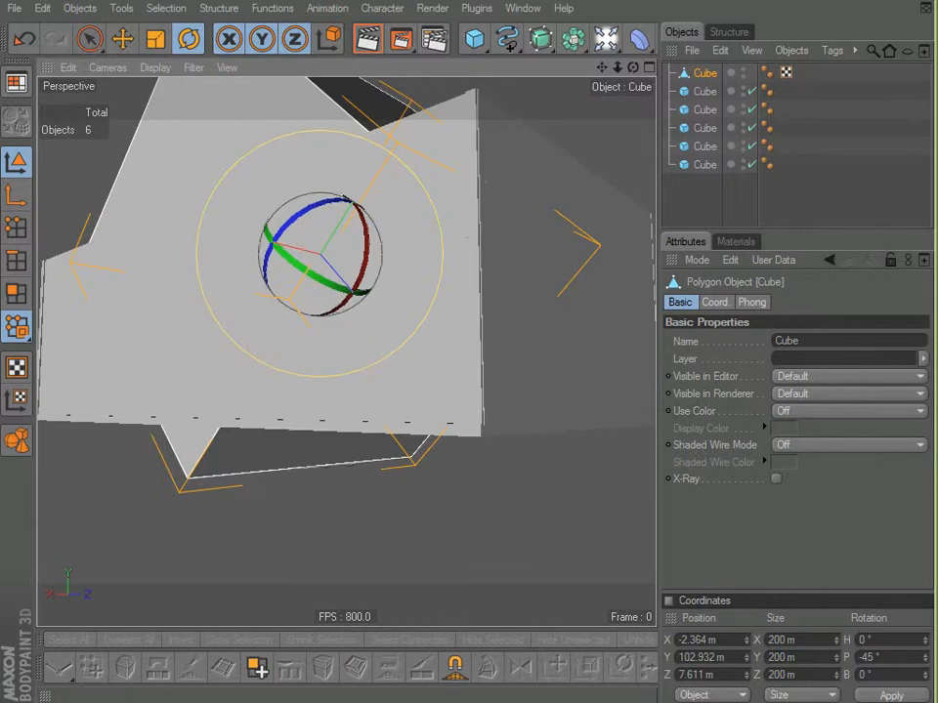
- Select the tilted cube's lowest edge and raise it to the cube's centre, at about Y 1.3 m, Z -1.3 m
{"action": "left_click", "coordinate": [15, 269]}
{"action": "left_click", "coordinate": [88, 39]}
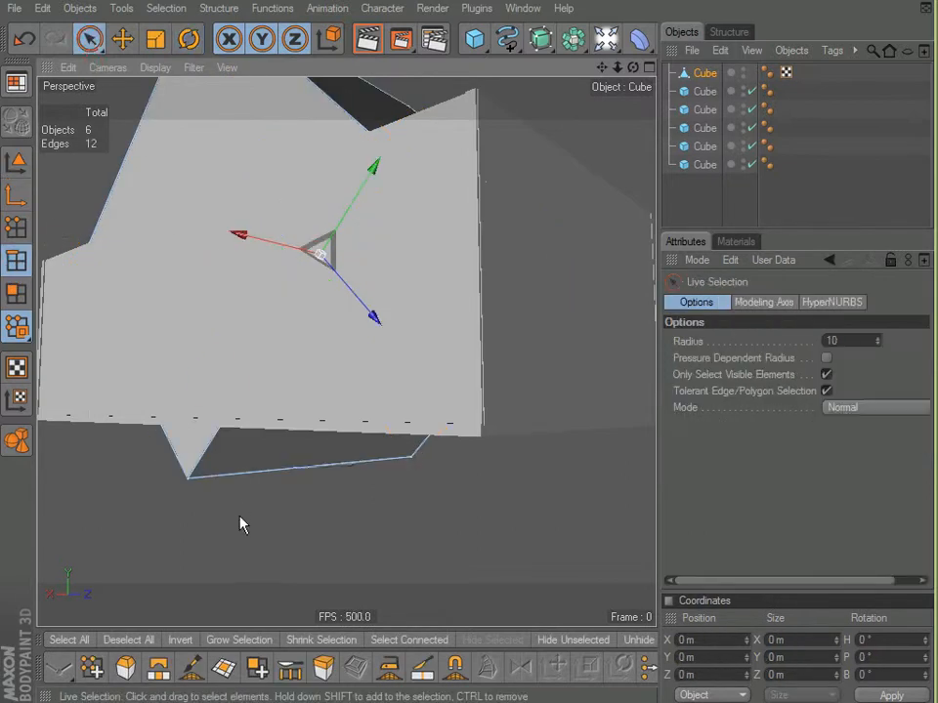
{"action": "left_click", "coordinate": [244, 481]}
{"action": "scroll", "coordinate": [155, 566], "scroll_direction": "up", "scroll_amount": 3}
{"action": "left_click_drag", "start_coordinate": [318, 566], "coordinate": [318, 349]}
{"action": "left_click_drag", "start_coordinate": [377, 561], "coordinate": [332, 571], "text": "alt"}
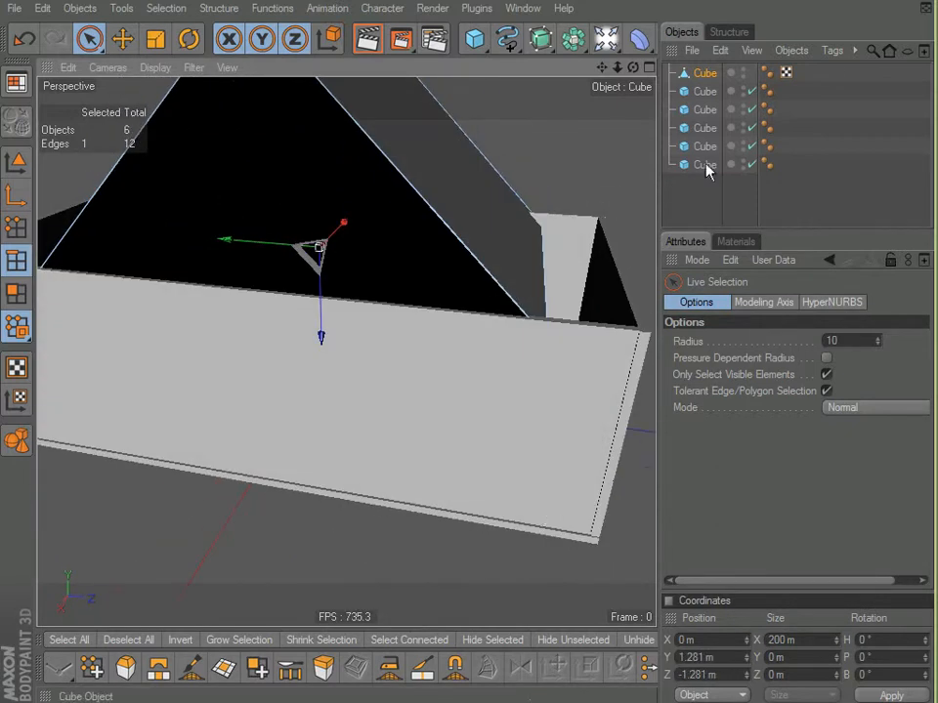
- Disable the first three slab cubes in the object list and fine-tune the raised edge to about Y -1.2 m, Z 1.2 m
{"action": "left_click", "coordinate": [751, 91]}
{"action": "left_click", "coordinate": [752, 109]}
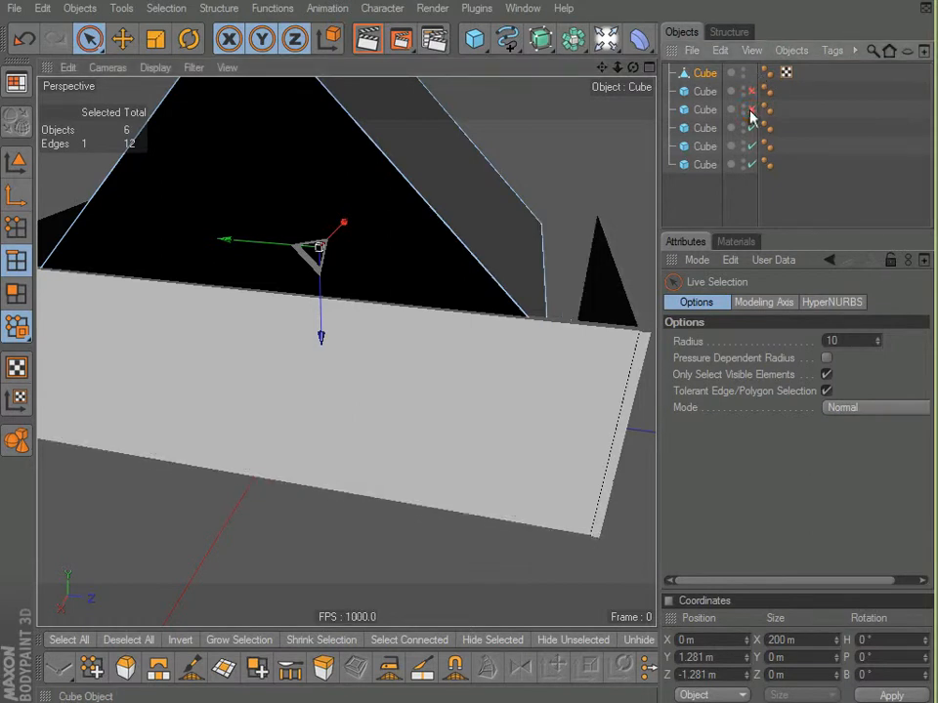
{"action": "left_click", "coordinate": [751, 128]}
{"action": "left_click_drag", "start_coordinate": [527, 293], "coordinate": [596, 293], "text": "alt"}
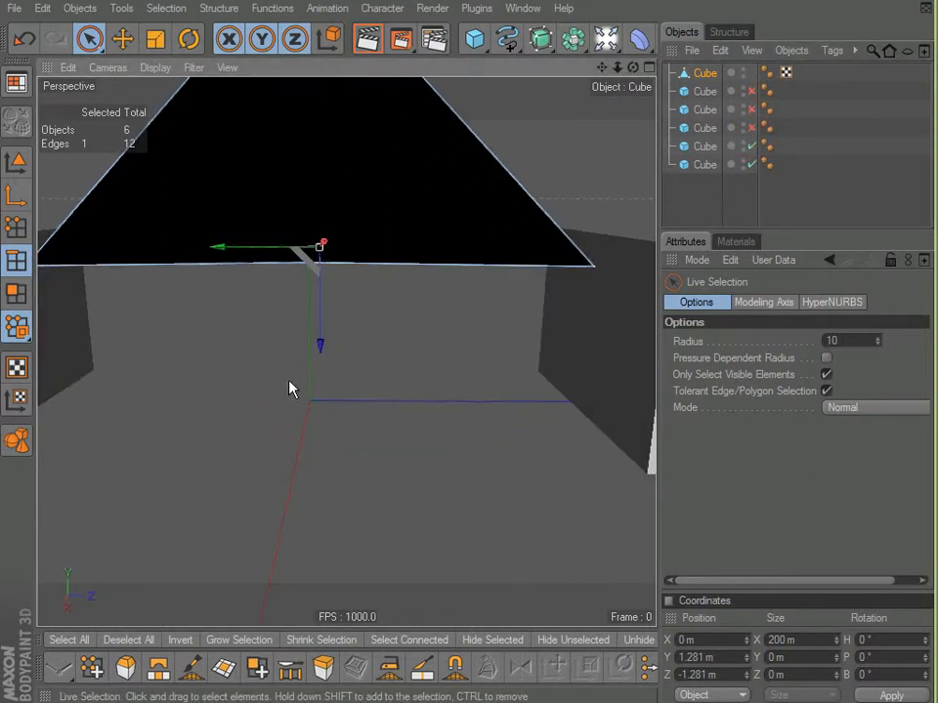
{"action": "mouse_move", "coordinate": [321, 345]}
{"action": "left_mouse_down"}
{"action": "mouse_move", "coordinate": [320, 332]}
{"action": "mouse_move", "coordinate": [320, 350]}
{"action": "left_mouse_up"}
- Select the two underside polygons of the tilted cube and delete them
{"action": "left_click_drag", "start_coordinate": [396, 307], "coordinate": [243, 353], "text": "alt"}
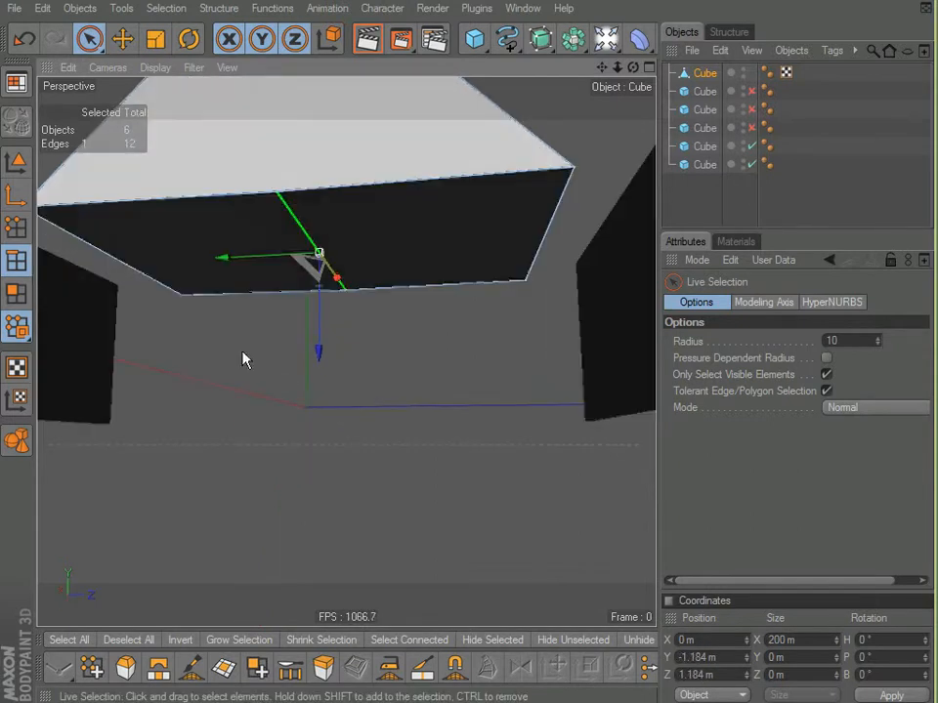
{"action": "left_click", "coordinate": [15, 296]}
{"action": "mouse_move", "coordinate": [209, 260]}
{"action": "left_mouse_down"}
{"action": "mouse_move", "coordinate": [458, 237]}
{"action": "mouse_move", "coordinate": [463, 247]}
{"action": "left_mouse_up"}
{"action": "key", "text": "Delete"}
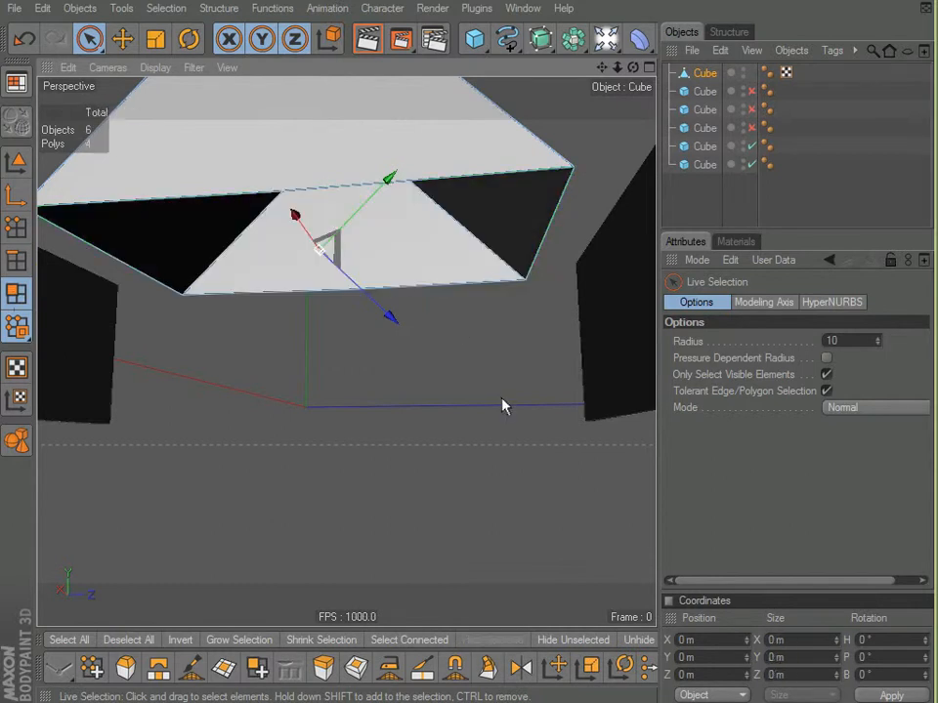
- Straighten the roof object's axis to a pitch of 0° without rotating its geometry
{"action": "left_click", "coordinate": [15, 195]}
{"action": "left_click_drag", "start_coordinate": [355, 211], "coordinate": [399, 312], "text": "alt"}
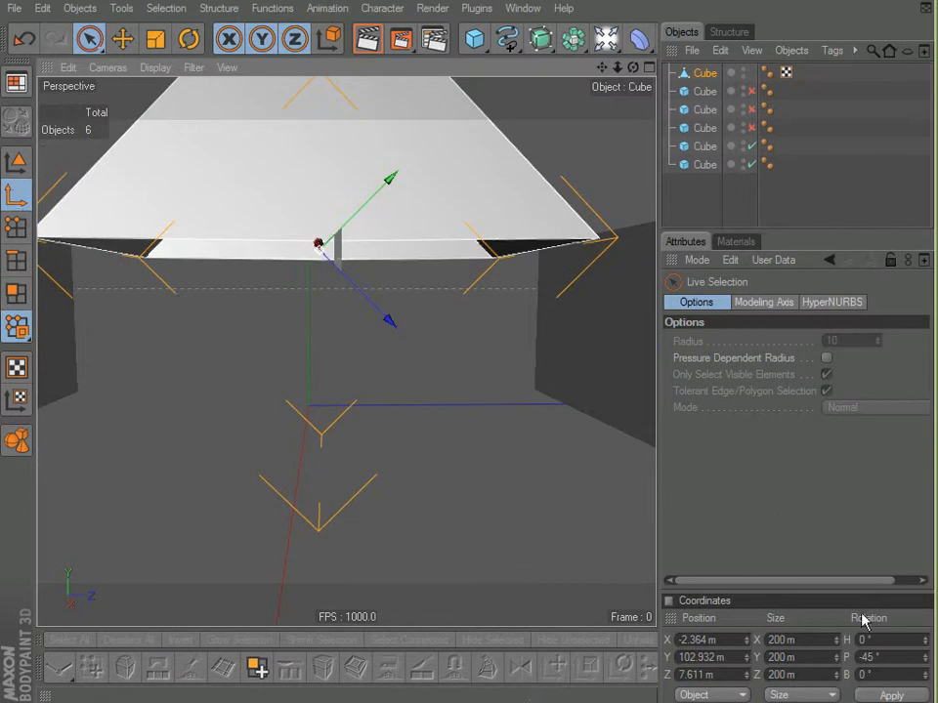
{"action": "left_click_drag", "start_coordinate": [887, 663], "coordinate": [837, 659]}
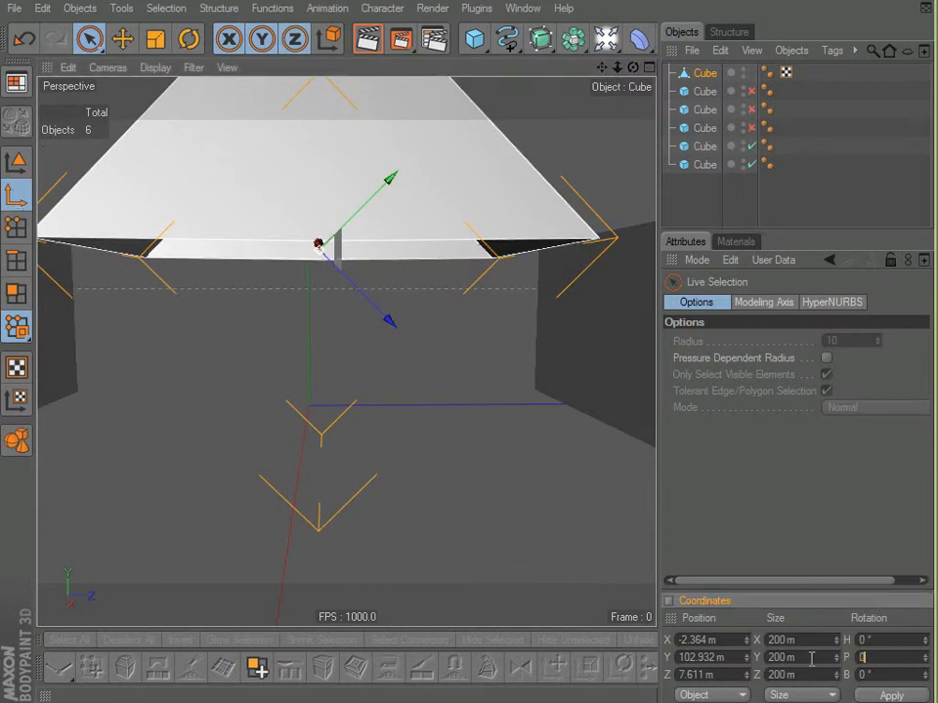
{"action": "left_click", "coordinate": [893, 695]}
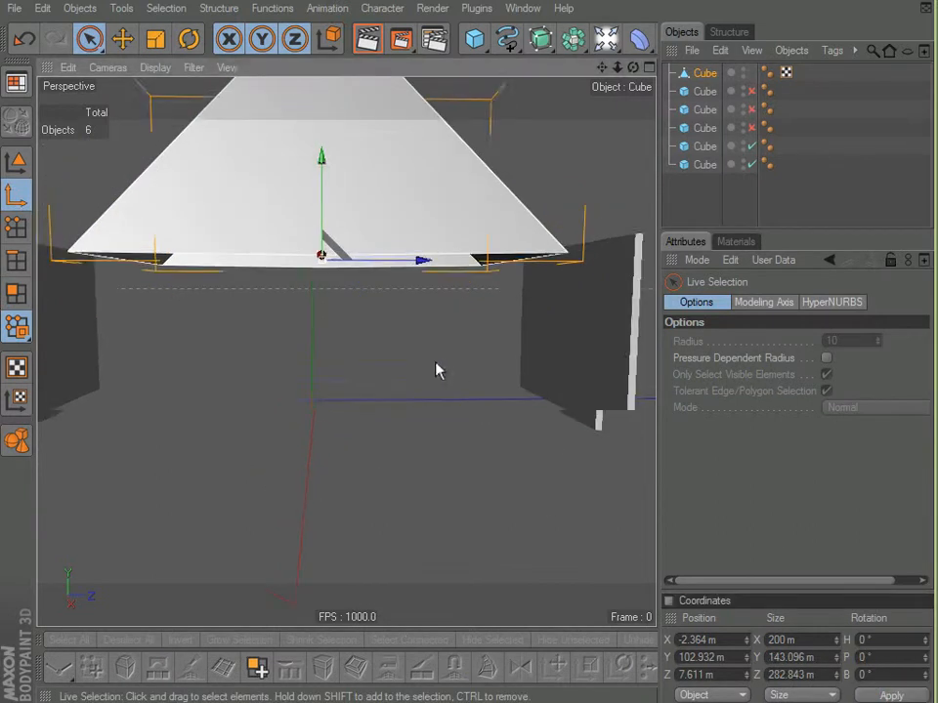
- Re-enable the three disabled slab cubes
{"action": "left_click", "coordinate": [751, 128]}
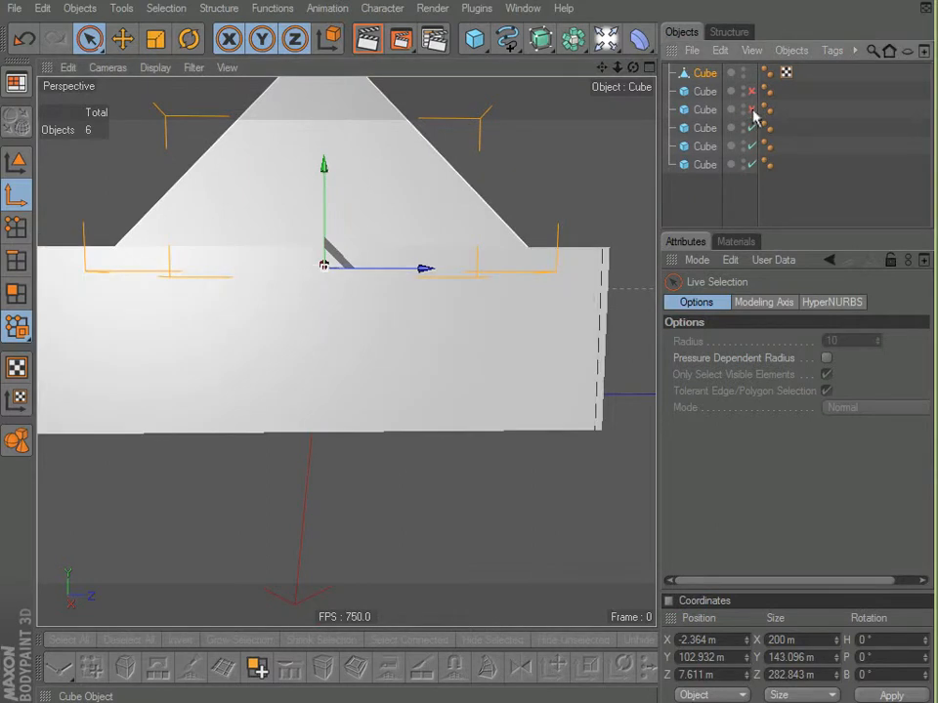
{"action": "left_click", "coordinate": [751, 94]}
{"action": "left_click_drag", "start_coordinate": [420, 293], "coordinate": [359, 336], "text": "alt"}
- Scale the roof object to about 430.3 m along Z and about 230.9 m along X so it overhangs the walls
{"action": "left_click", "coordinate": [156, 39]}
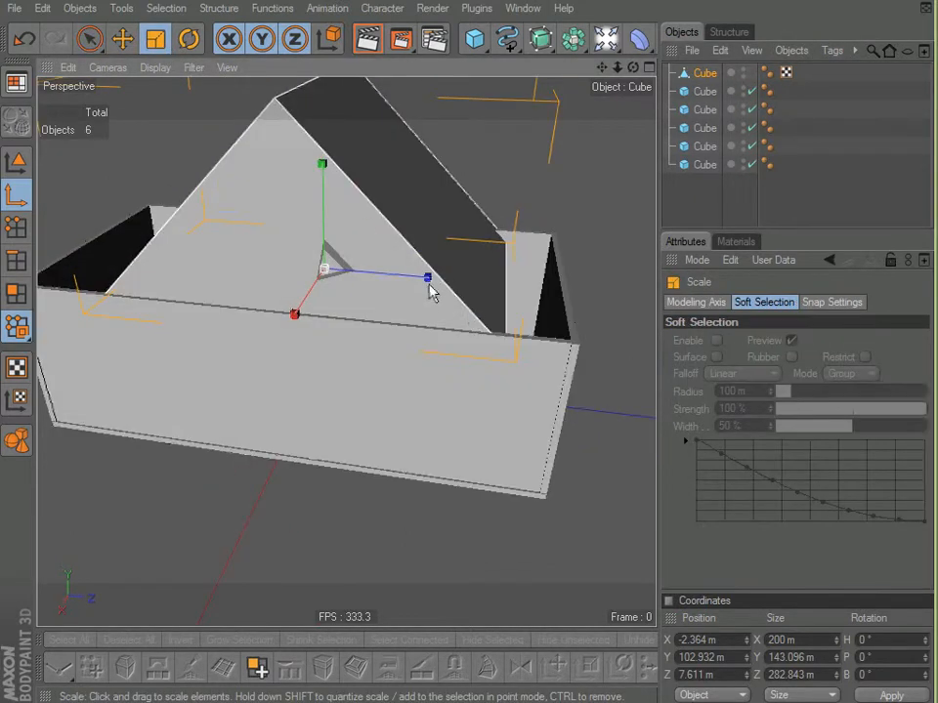
{"action": "left_click_drag", "start_coordinate": [433, 295], "coordinate": [411, 309]}
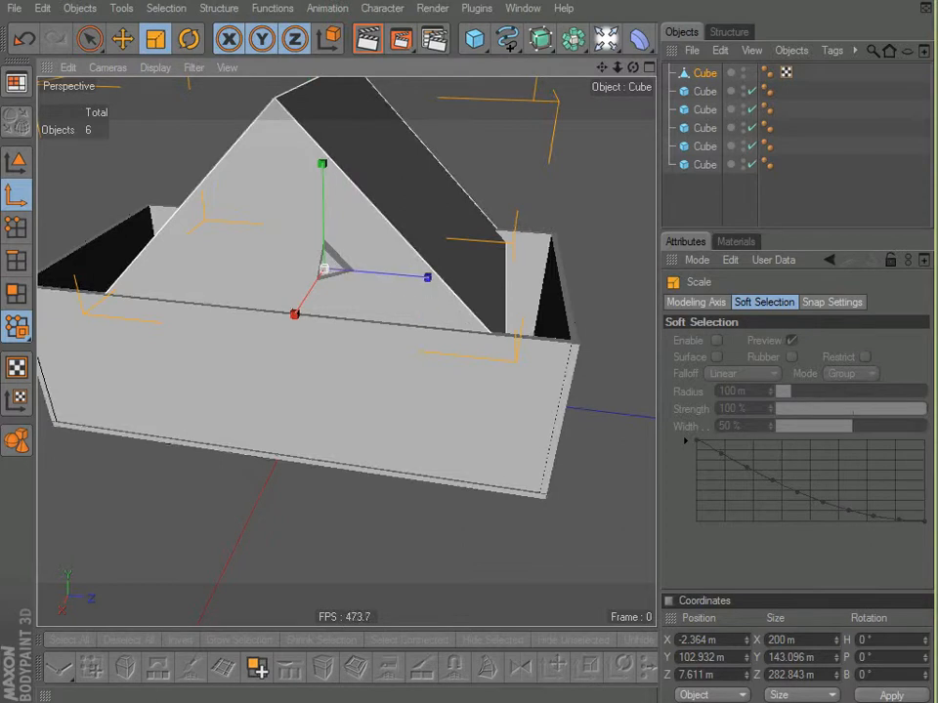
{"action": "left_click", "coordinate": [8, 196]}
{"action": "left_click_drag", "start_coordinate": [427, 278], "coordinate": [423, 282]}
{"action": "left_click_drag", "start_coordinate": [354, 310], "coordinate": [226, 318], "text": "alt"}
{"action": "left_click_drag", "start_coordinate": [354, 342], "coordinate": [402, 360], "text": "alt"}
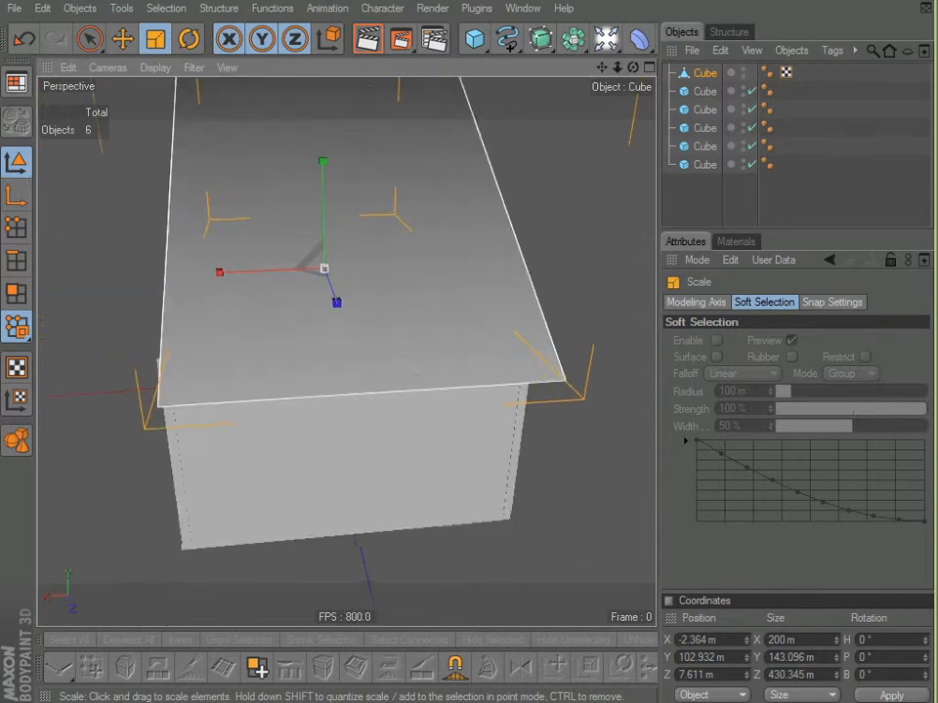
{"action": "left_click_drag", "start_coordinate": [229, 273], "coordinate": [215, 375]}
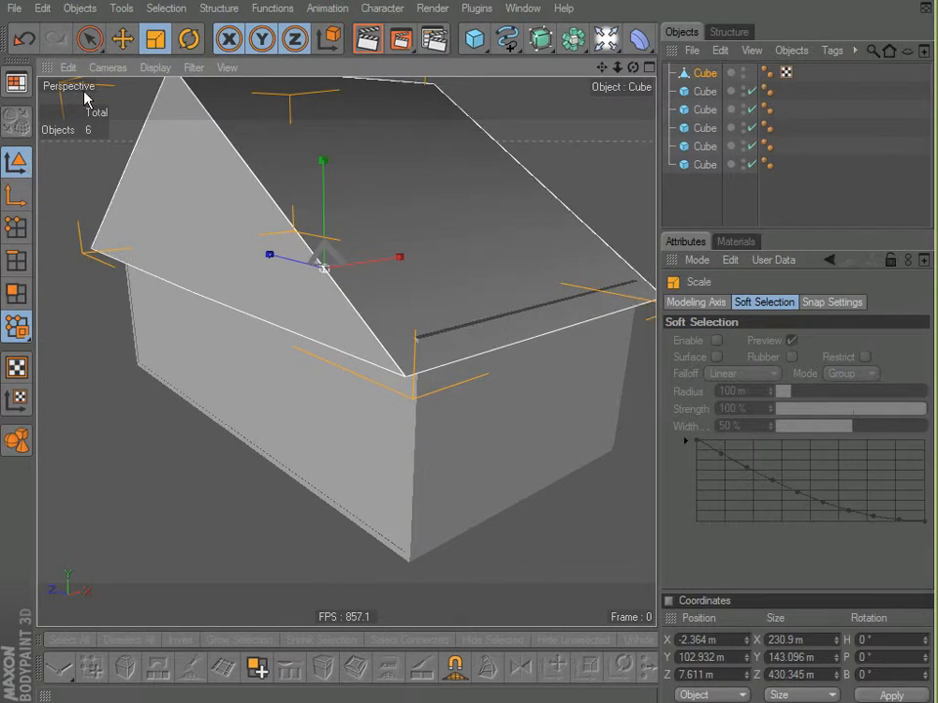
- Raise the roof to about Y 109.9 m so it sits on top of the walls
{"action": "left_click", "coordinate": [130, 39]}
{"action": "left_click_drag", "start_coordinate": [323, 171], "coordinate": [321, 160]}
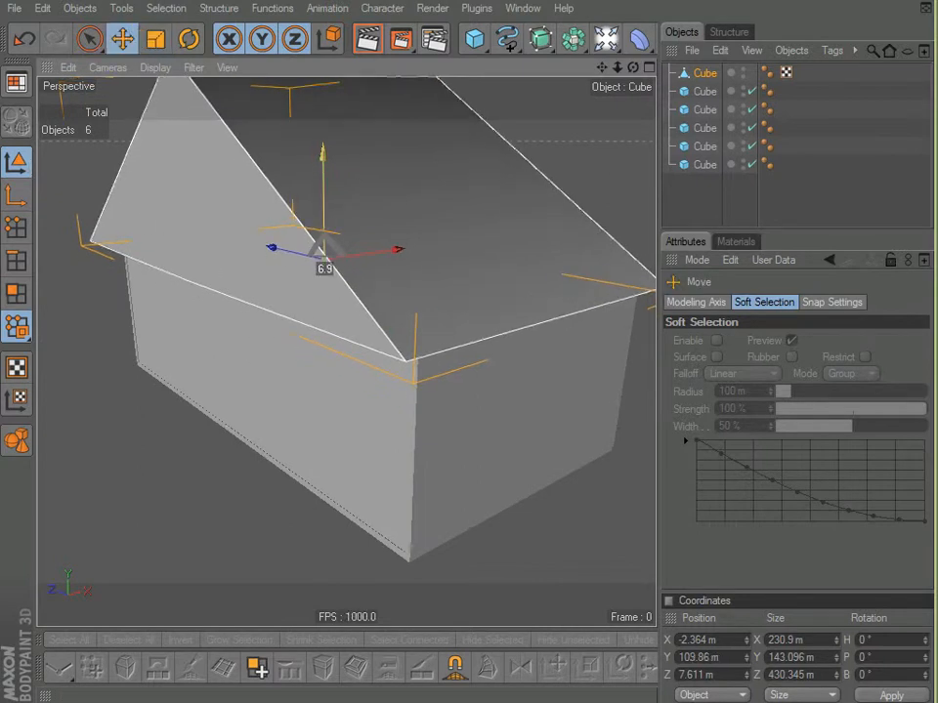
{"action": "left_click_drag", "start_coordinate": [445, 304], "coordinate": [480, 274], "text": "alt"}
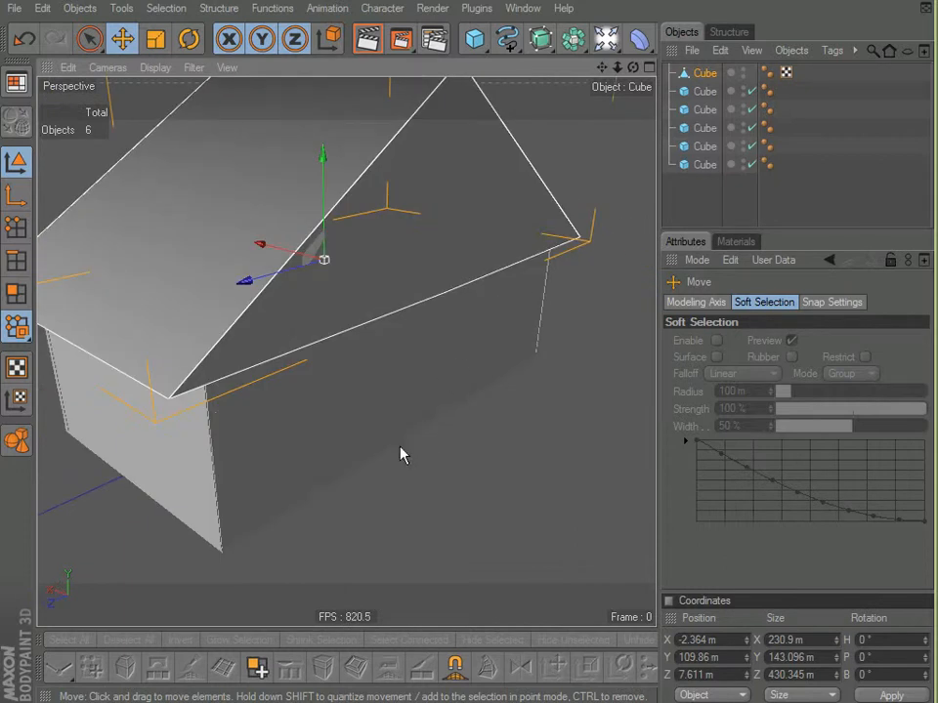
- Switch the viewport display to Gouraud Shading (Lines) and inspect the wall and roof mesh from several sides
{"action": "left_click", "coordinate": [154, 67]}
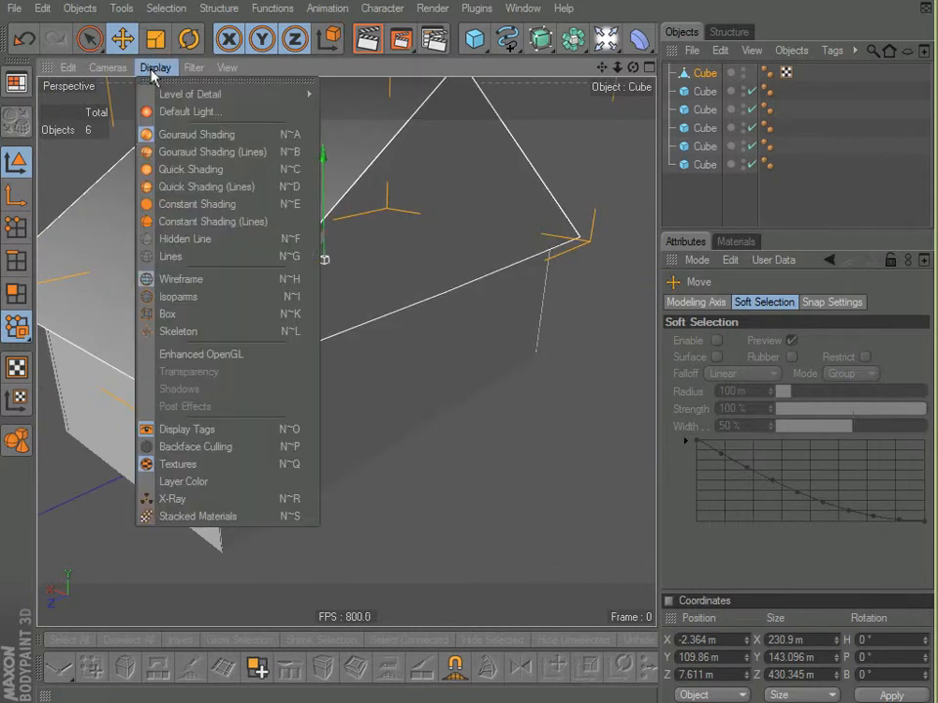
{"action": "left_click", "coordinate": [184, 152]}
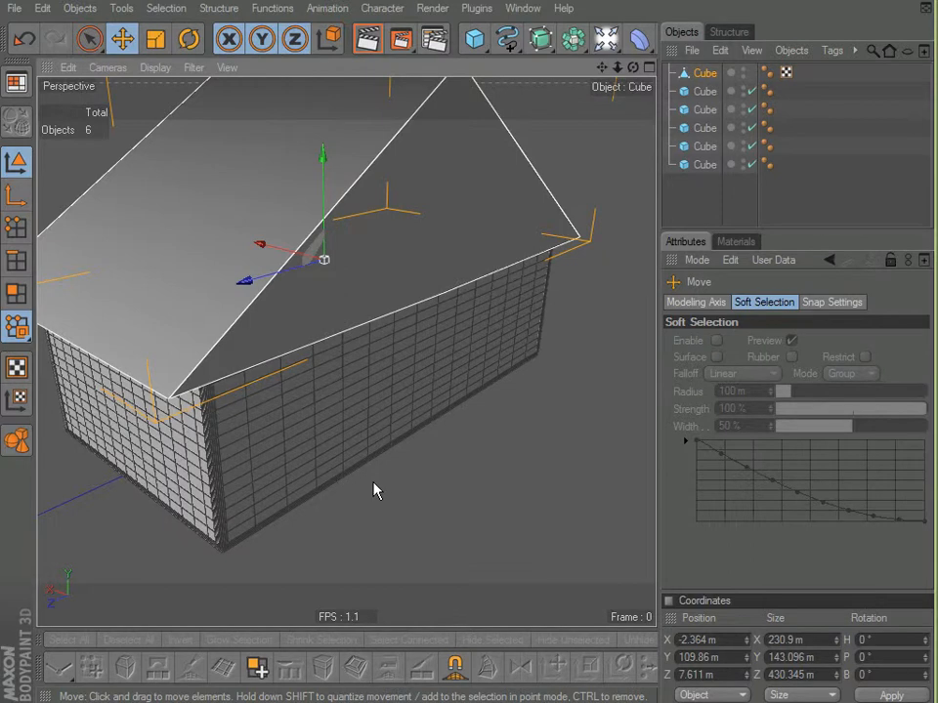
{"action": "left_click_drag", "start_coordinate": [300, 497], "coordinate": [547, 269], "text": "alt"}
{"action": "mouse_move", "coordinate": [305, 485]}
{"action": "left_mouse_down", "text": "alt"}
{"action": "mouse_move", "coordinate": [361, 376]}
{"action": "mouse_move", "coordinate": [401, 430]}
{"action": "mouse_move", "coordinate": [479, 486]}
{"action": "mouse_move", "coordinate": [315, 478]}
{"action": "left_mouse_up", "text": "alt"}
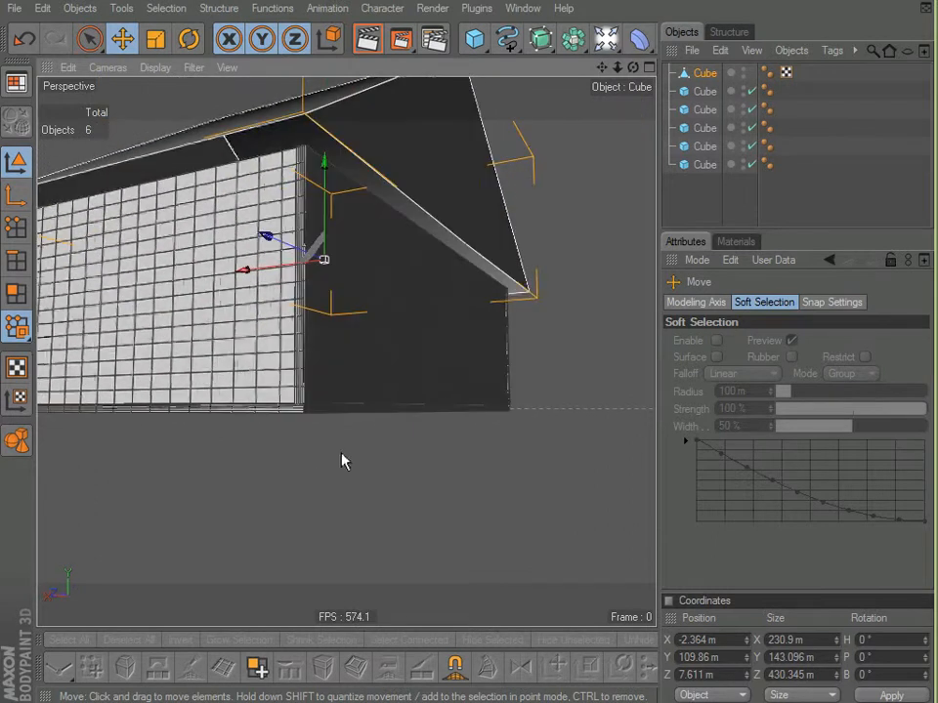
{"action": "left_click_drag", "start_coordinate": [411, 316], "coordinate": [379, 461], "text": "alt"}
{"action": "scroll", "coordinate": [379, 469], "scroll_direction": "up", "scroll_amount": 5}
{"action": "scroll", "coordinate": [379, 469], "scroll_direction": "down", "scroll_amount": 3}
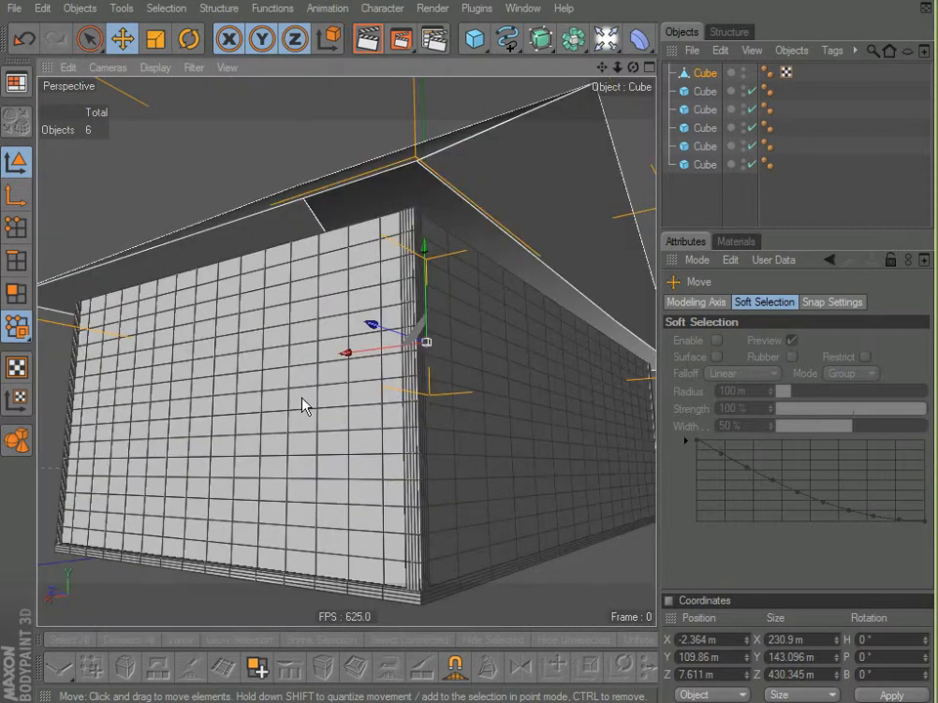
{"action": "left_click_drag", "start_coordinate": [409, 459], "coordinate": [278, 495], "text": "alt"}
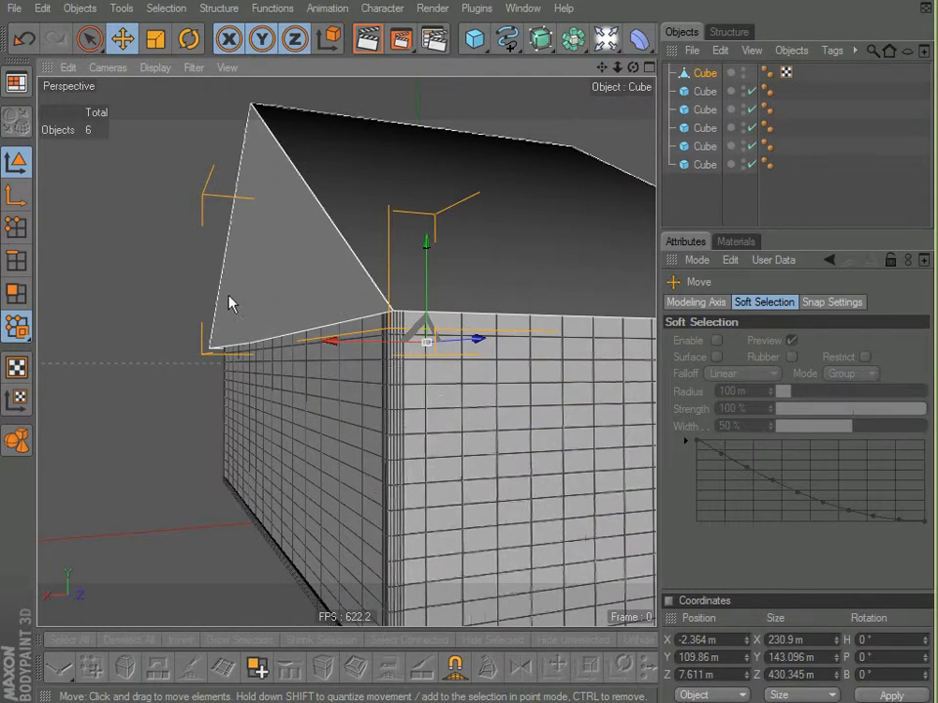
{"action": "left_click_drag", "start_coordinate": [322, 332], "coordinate": [322, 361], "text": "alt"}
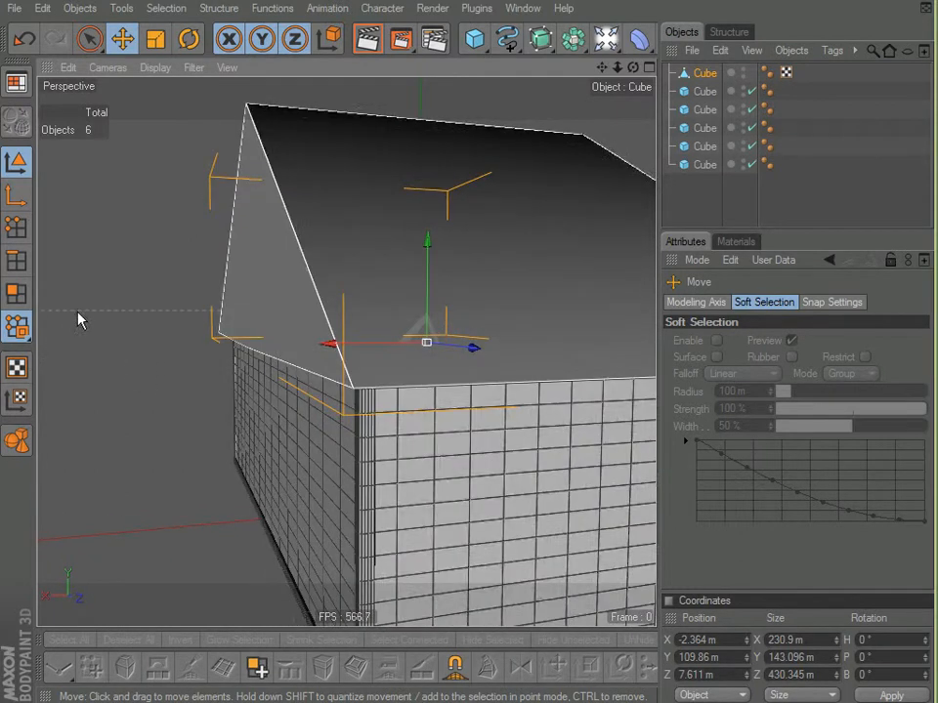
- Subdivide the roof object's polygons into a dense grid similar to the walls
{"action": "left_click", "coordinate": [15, 293]}
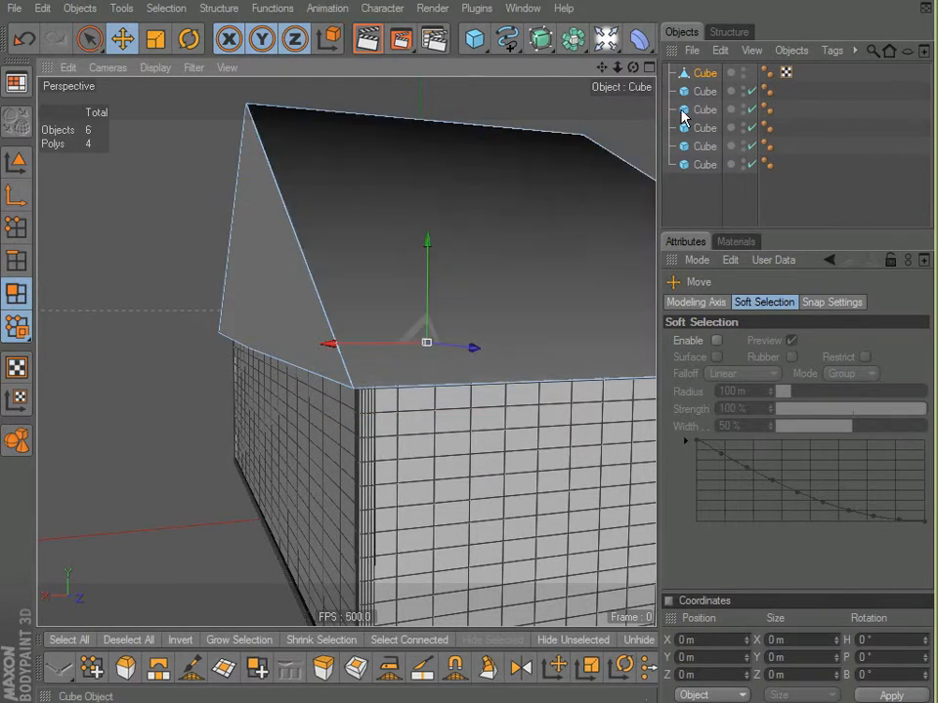
{"action": "left_click", "coordinate": [704, 74]}
{"action": "right_click", "coordinate": [130, 203]}
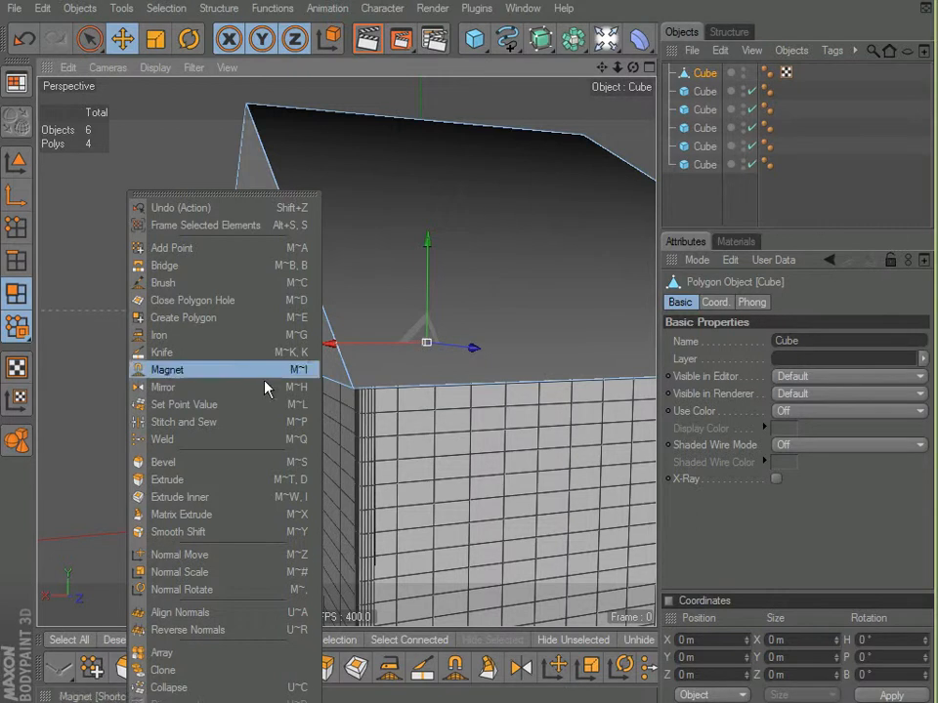
{"action": "right_click", "coordinate": [130, 357]}
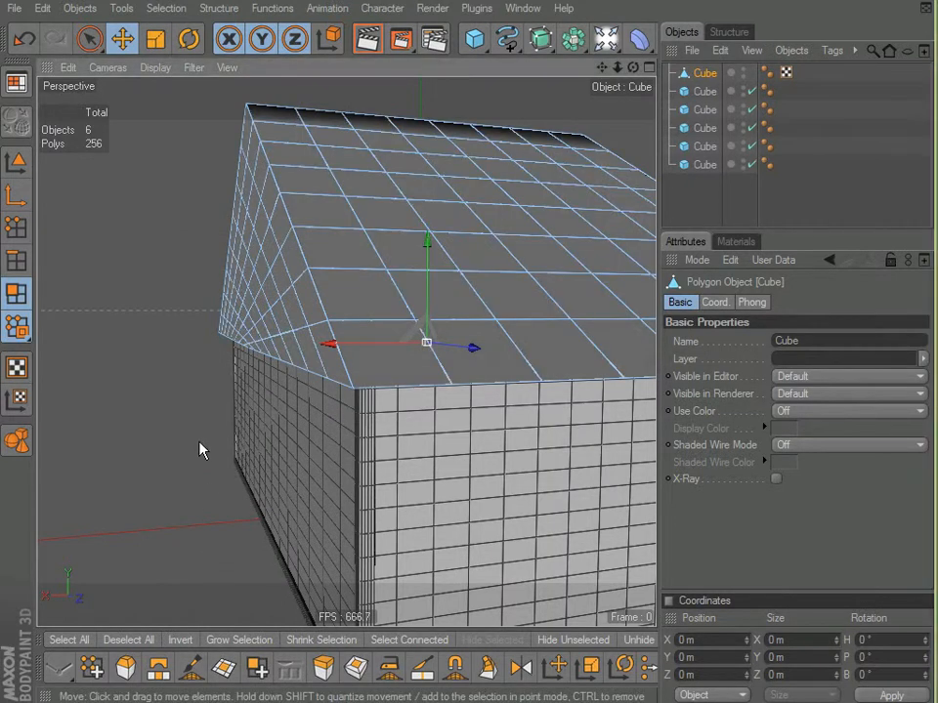
- Select the roof and all the slab cubes and group them under one null object
{"action": "left_click_drag", "start_coordinate": [196, 447], "coordinate": [606, 332], "text": "alt"}
{"action": "left_click_drag", "start_coordinate": [427, 342], "coordinate": [318, 353], "text": "alt"}
{"action": "scroll", "coordinate": [374, 304], "scroll_direction": "down", "scroll_amount": 4}
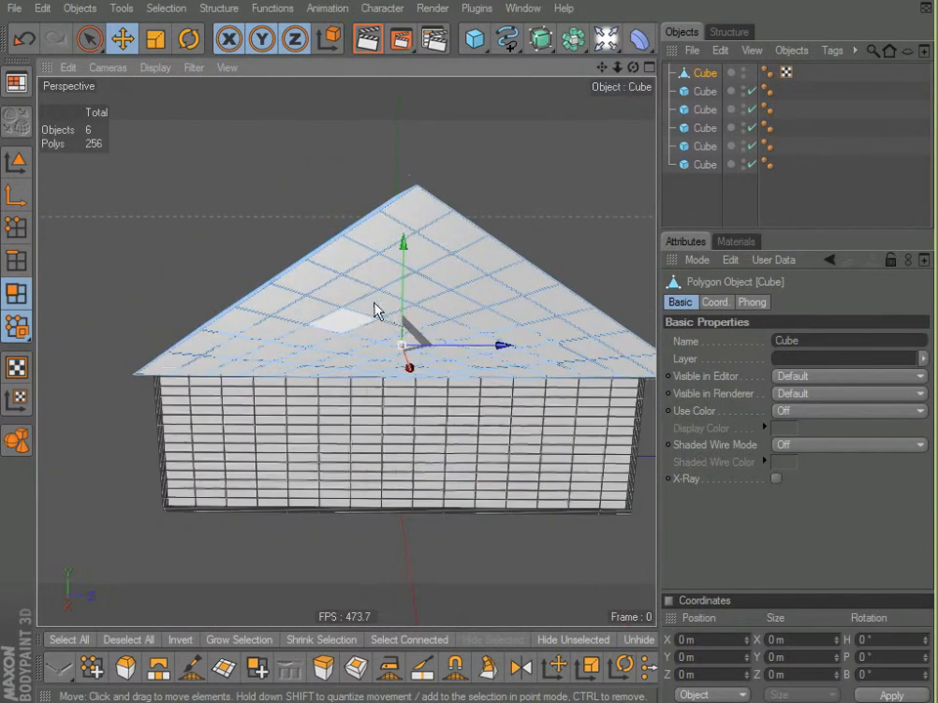
{"action": "left_click", "coordinate": [703, 164]}
{"action": "left_click", "coordinate": [705, 74], "text": "shift"}
{"action": "right_click", "coordinate": [706, 75]}
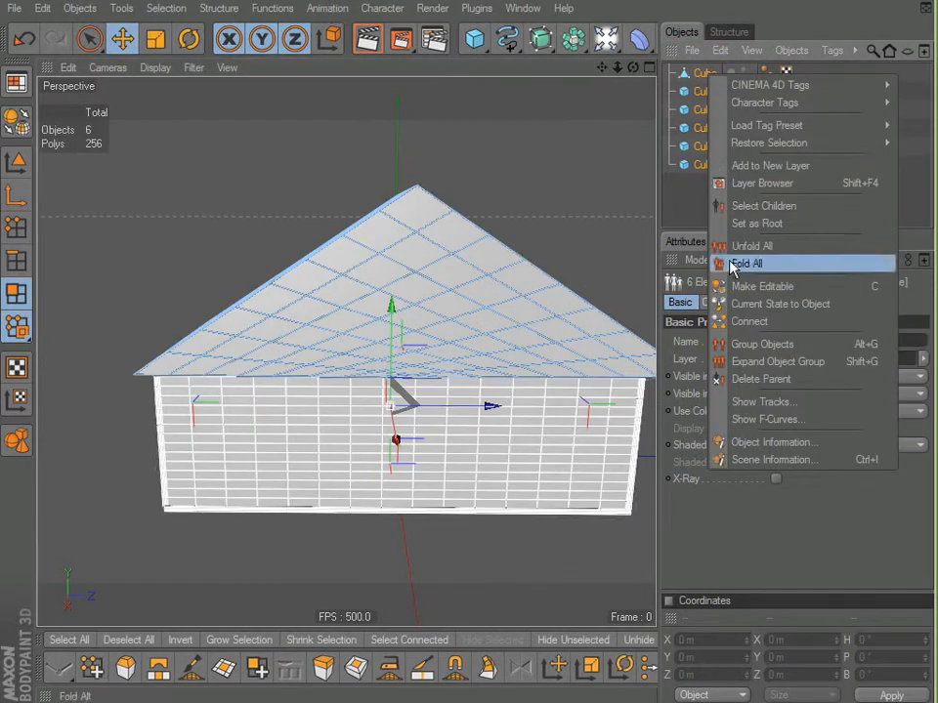
{"action": "left_click", "coordinate": [764, 344]}
- Add an Explosion FX deformer to the scene
{"action": "scroll", "coordinate": [473, 372], "scroll_direction": "down", "scroll_amount": 2}
{"action": "left_click_drag", "start_coordinate": [324, 397], "coordinate": [199, 395], "text": "alt"}
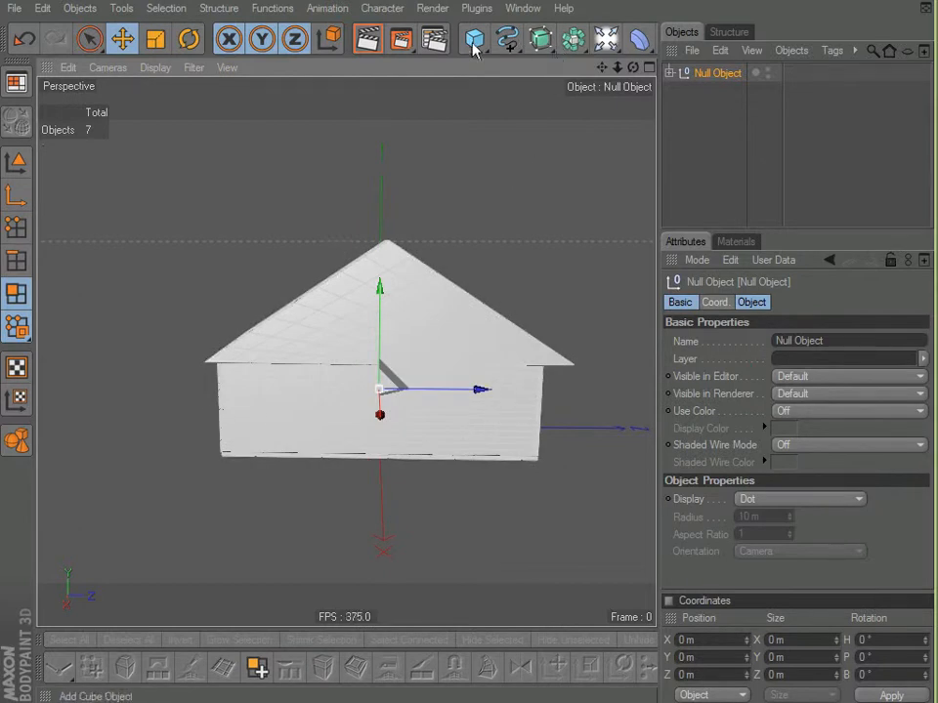
{"action": "left_click", "coordinate": [637, 41]}
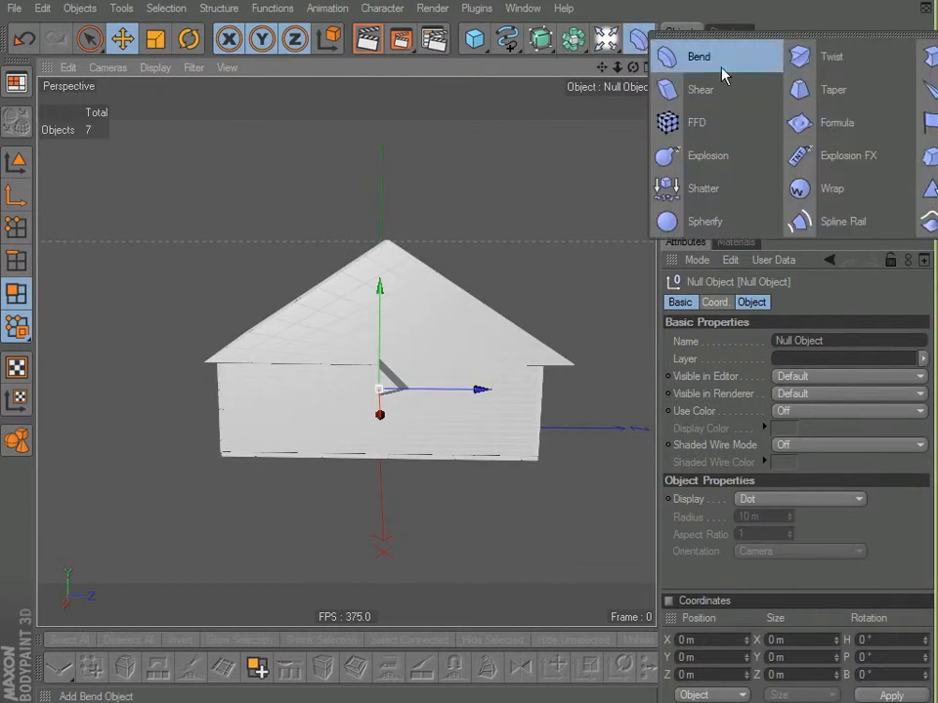
{"action": "left_click", "coordinate": [826, 155]}
- Move the Explosion FX deformer along negative Z until it lies well outside the end of the house
{"action": "left_click_drag", "start_coordinate": [459, 371], "coordinate": [501, 390], "text": "alt"}
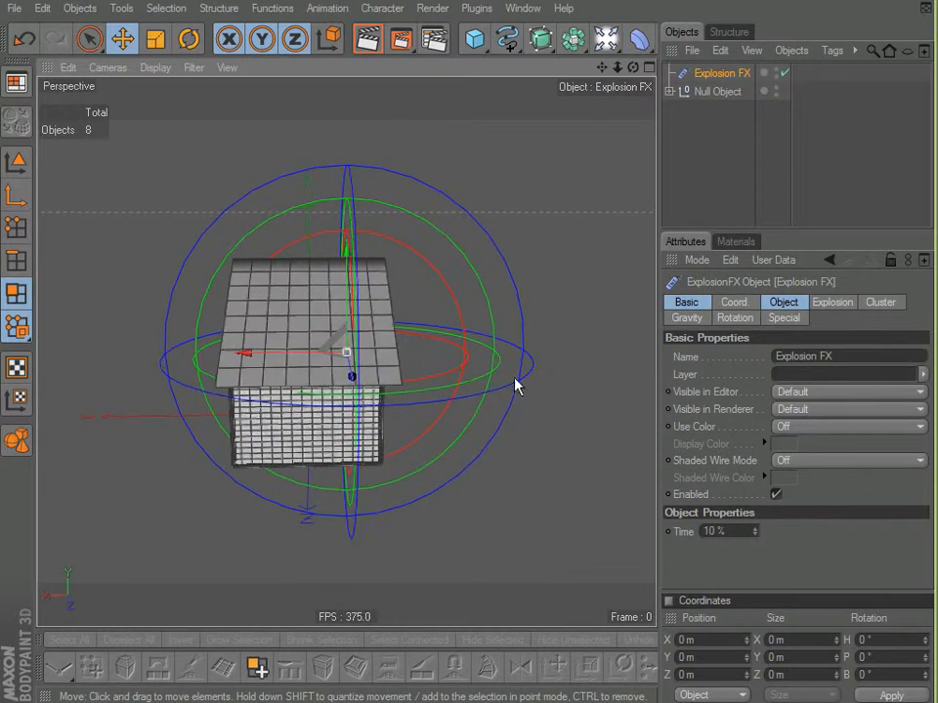
{"action": "left_click_drag", "start_coordinate": [259, 351], "coordinate": [266, 381], "text": "alt"}
{"action": "left_click_drag", "start_coordinate": [407, 311], "coordinate": [291, 412], "text": "alt"}
{"action": "left_click_drag", "start_coordinate": [419, 358], "coordinate": [93, 355]}
{"action": "middle_click_drag", "start_coordinate": [398, 383], "coordinate": [634, 391], "text": "alt"}
{"action": "mouse_move", "coordinate": [364, 418]}
{"action": "left_mouse_down", "text": "alt"}
{"action": "mouse_move", "coordinate": [367, 438]}
{"action": "mouse_move", "coordinate": [364, 399]}
{"action": "mouse_move", "coordinate": [357, 427]}
{"action": "left_mouse_up", "text": "alt"}
- Make the Explosion FX deformer a child of the house's null object and collapse the group
{"action": "mouse_move", "coordinate": [712, 73]}
{"action": "left_mouse_down"}
{"action": "mouse_move", "coordinate": [720, 71]}
{"action": "mouse_move", "coordinate": [713, 92]}
{"action": "left_mouse_up"}
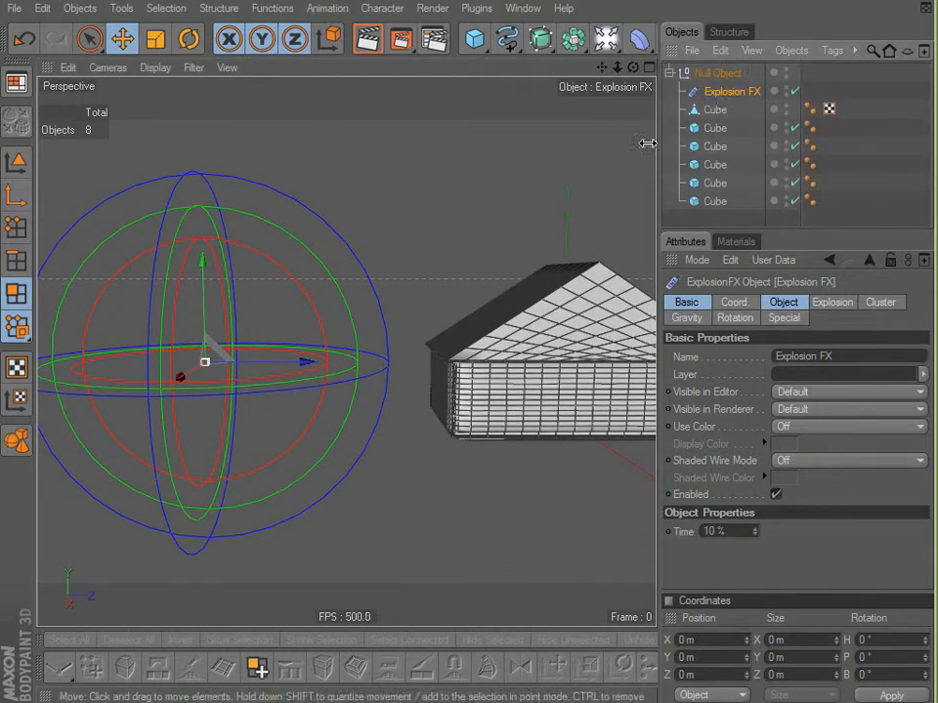
{"action": "left_click", "coordinate": [669, 72]}
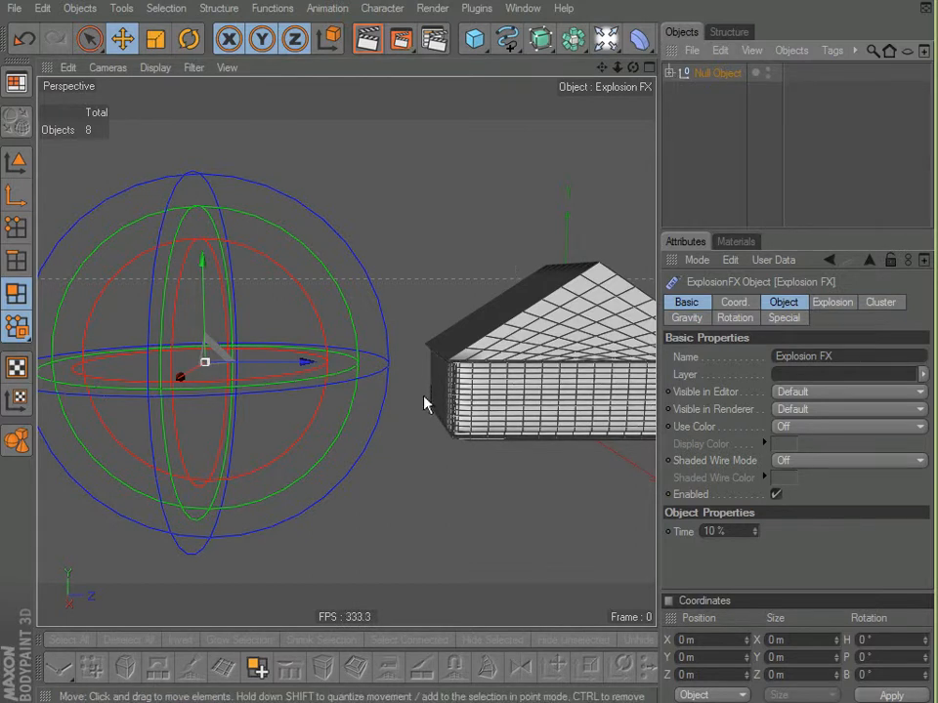
{"action": "left_click_drag", "start_coordinate": [389, 413], "coordinate": [462, 418], "text": "alt"}
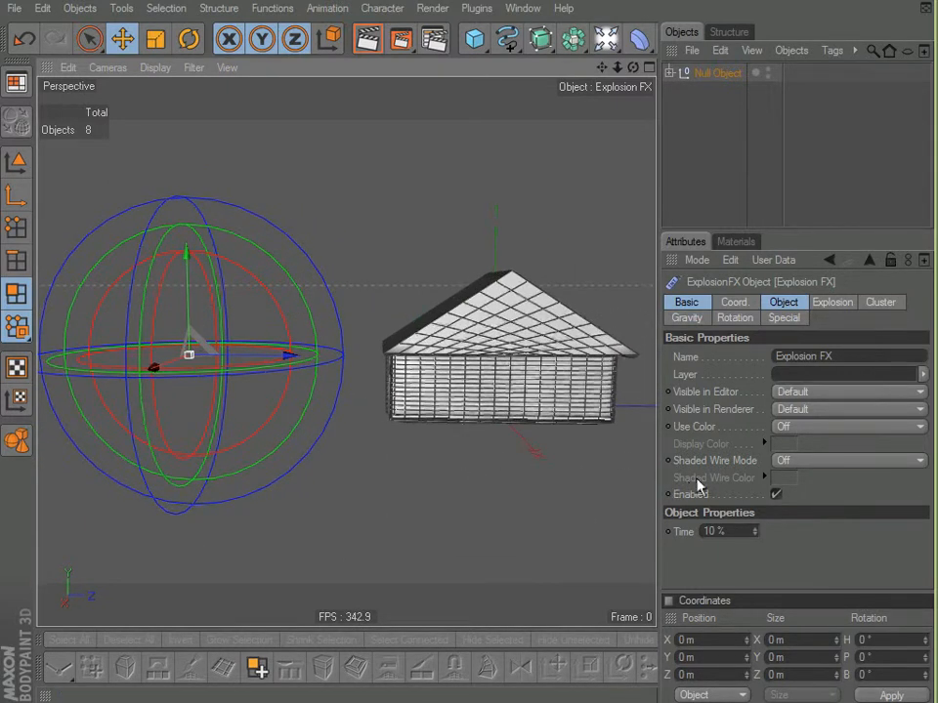
- Set the Explosion FX rotation speed to 519, its rotation decay and speed variation to 100 %, and its wind to 39
{"action": "left_click", "coordinate": [687, 319]}
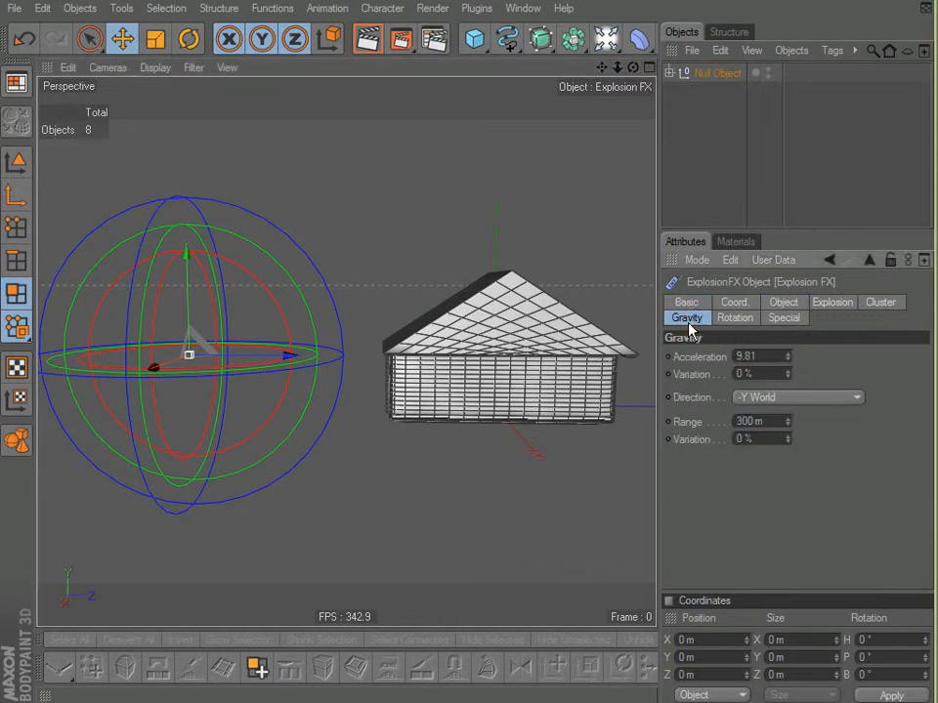
{"action": "left_click", "coordinate": [790, 401]}
{"action": "left_click", "coordinate": [755, 416]}
{"action": "left_click", "coordinate": [753, 319]}
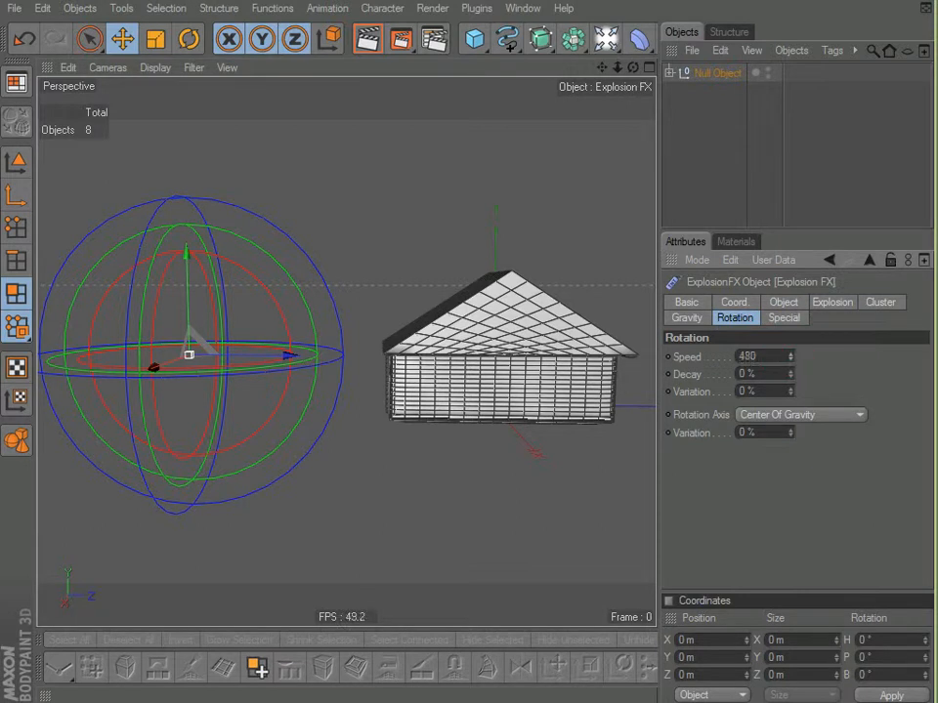
{"action": "left_click_drag", "start_coordinate": [791, 357], "coordinate": [791, 379]}
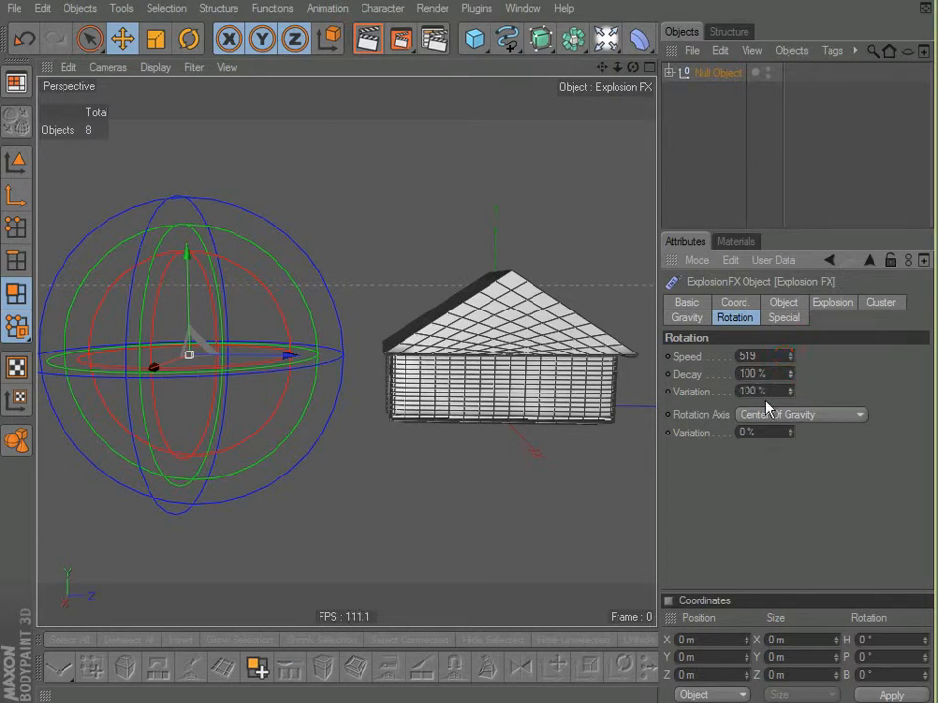
{"action": "left_click", "coordinate": [796, 318]}
{"action": "left_click_drag", "start_coordinate": [757, 359], "coordinate": [758, 338]}
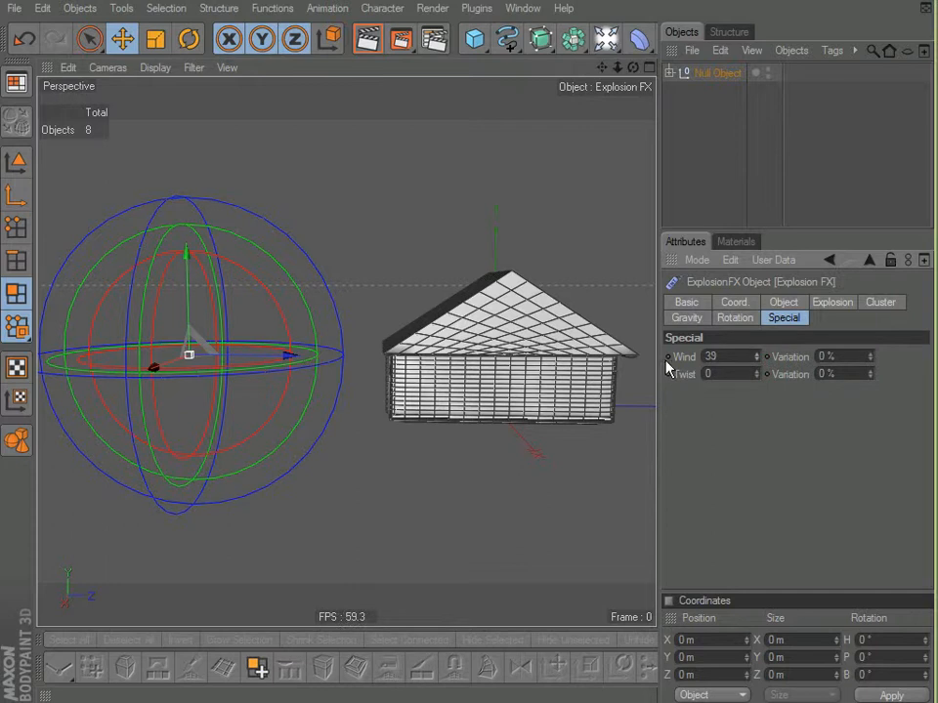
- Set the Explosion FX cluster thickness to 4 m with 70 % variation, minimum polygons to 2 and maximum polygons to 5
{"action": "left_click", "coordinate": [881, 302]}
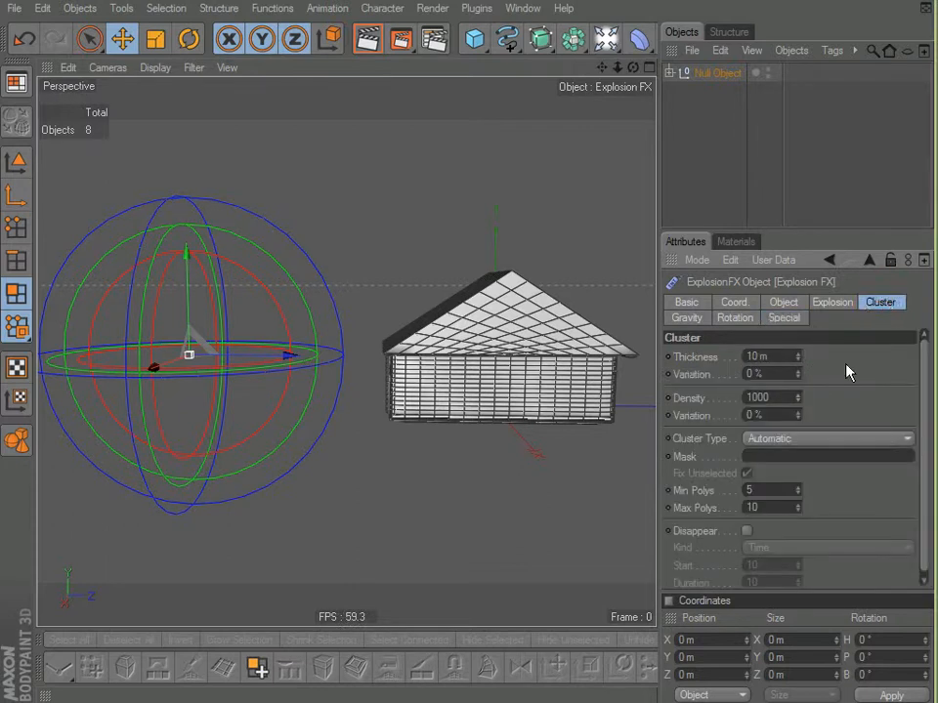
{"action": "left_click", "coordinate": [796, 360]}
{"action": "left_click", "coordinate": [796, 361]}
{"action": "left_click_drag", "start_coordinate": [797, 373], "coordinate": [798, 358]}
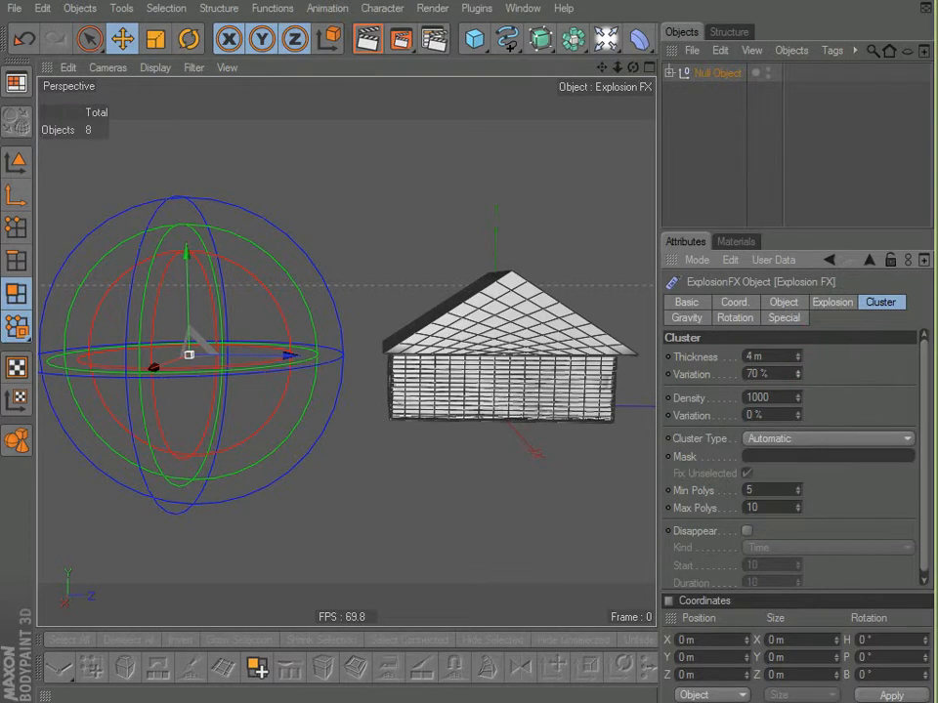
{"action": "left_click", "coordinate": [797, 511]}
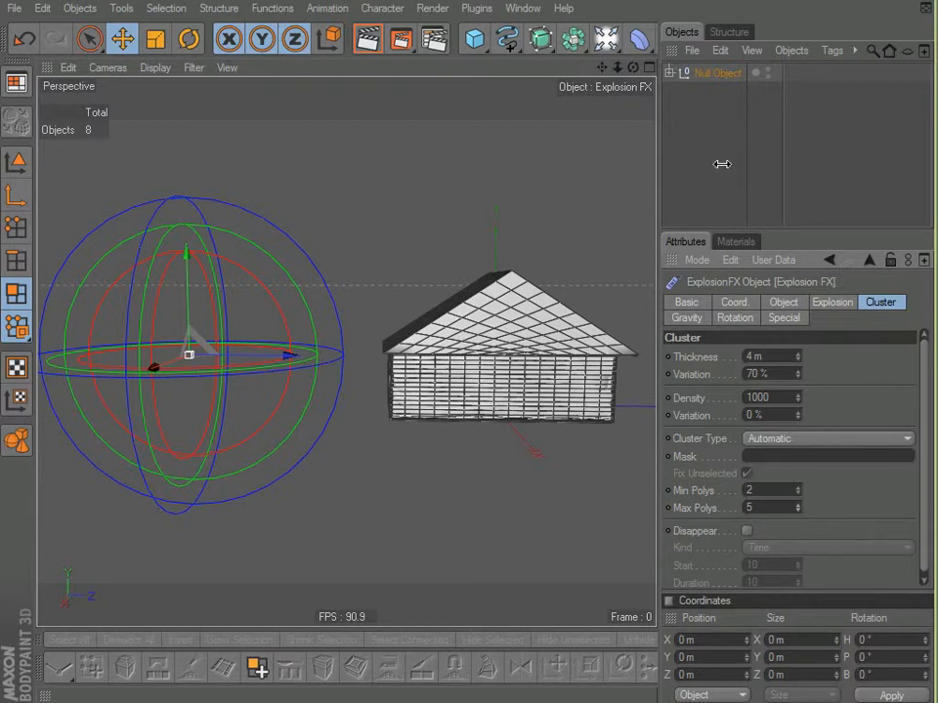
- Move the Explosion FX deformer about 185 m farther away from the house along negative Z
{"action": "left_click_drag", "start_coordinate": [346, 407], "coordinate": [311, 418], "text": "alt"}
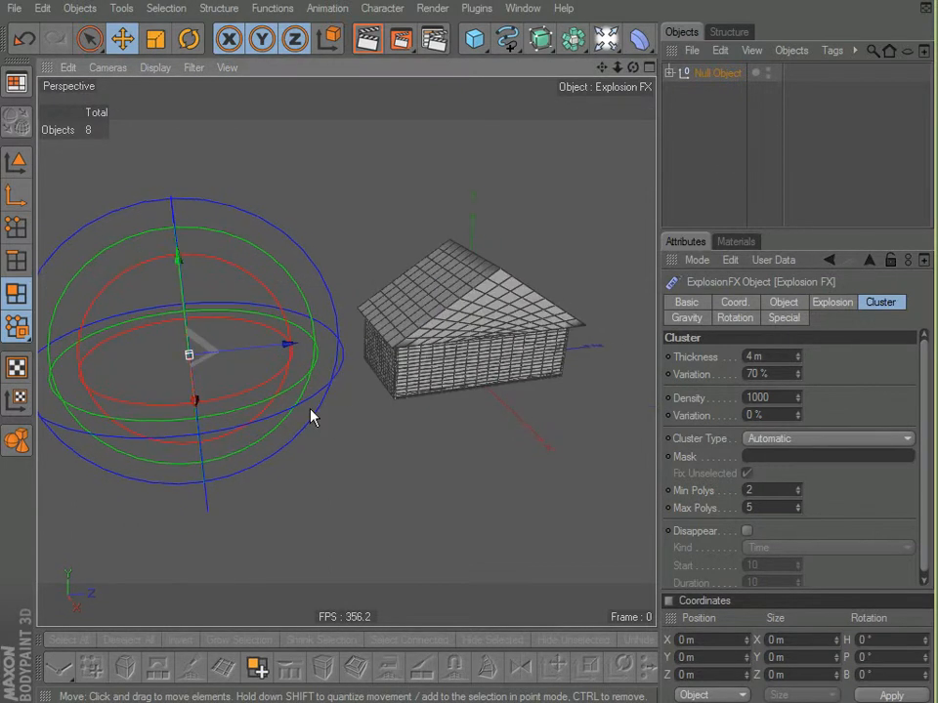
{"action": "left_click_drag", "start_coordinate": [432, 369], "coordinate": [433, 361], "text": "alt"}
{"action": "left_click_drag", "start_coordinate": [442, 434], "coordinate": [550, 344], "text": "alt"}
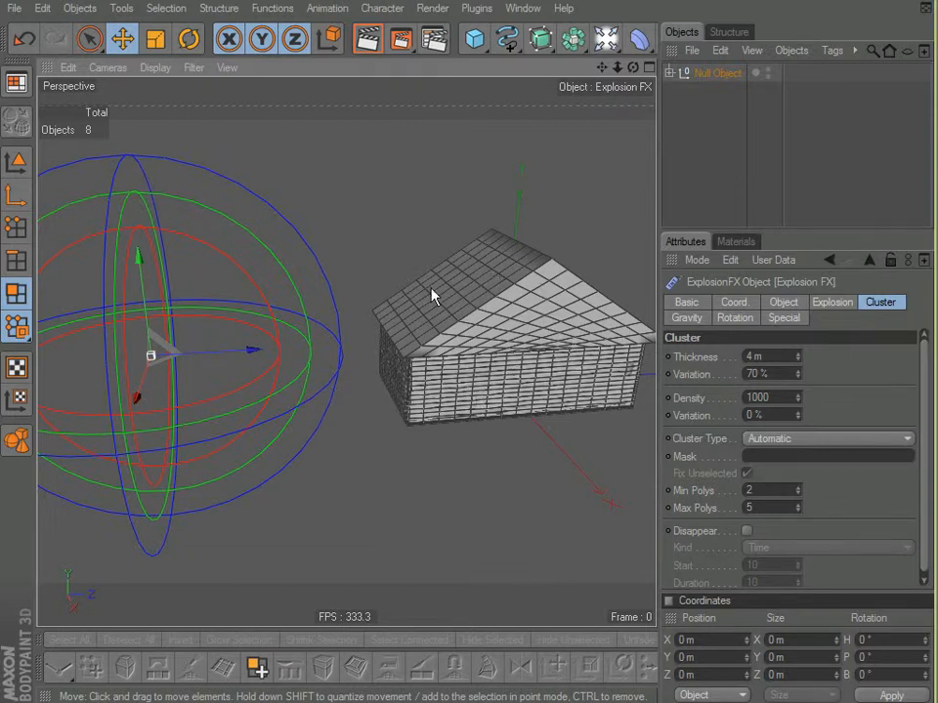
{"action": "mouse_move", "coordinate": [491, 418]}
{"action": "left_mouse_down", "text": "alt"}
{"action": "mouse_move", "coordinate": [394, 307]}
{"action": "mouse_move", "coordinate": [507, 423]}
{"action": "left_mouse_up", "text": "alt"}
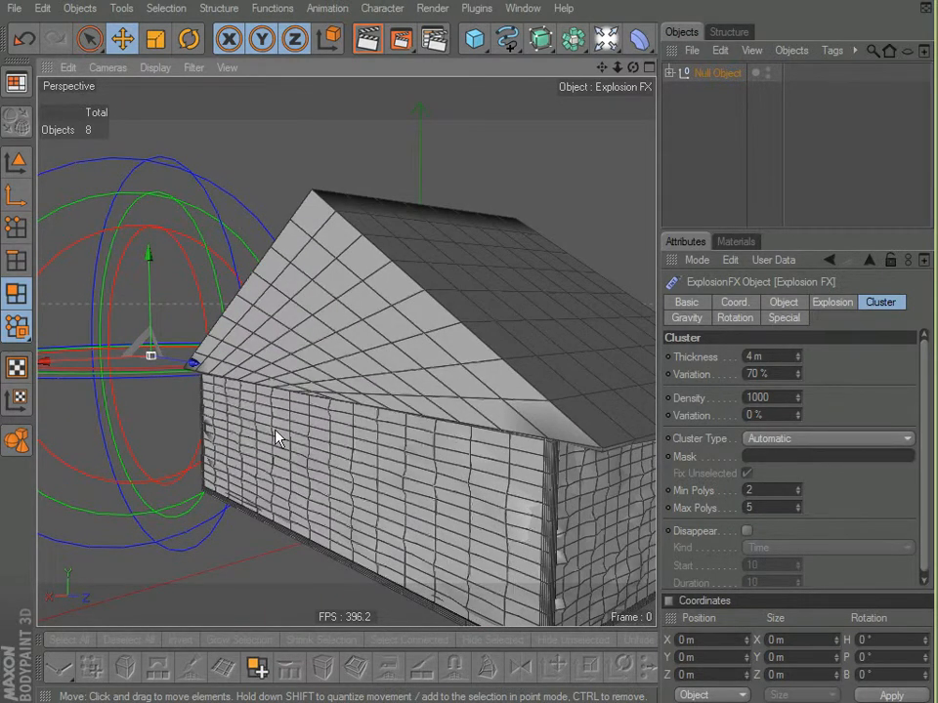
{"action": "right_click_drag", "start_coordinate": [276, 430], "coordinate": [309, 469], "text": "alt"}
{"action": "left_click_drag", "start_coordinate": [308, 469], "coordinate": [397, 313], "text": "alt"}
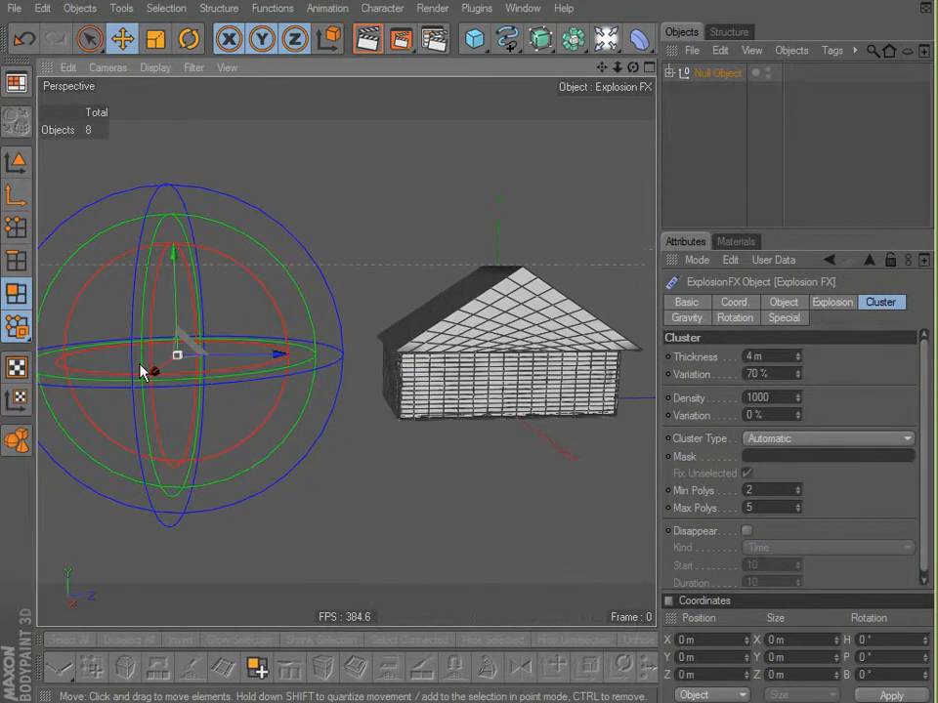
{"action": "left_click_drag", "start_coordinate": [275, 355], "coordinate": [176, 355]}
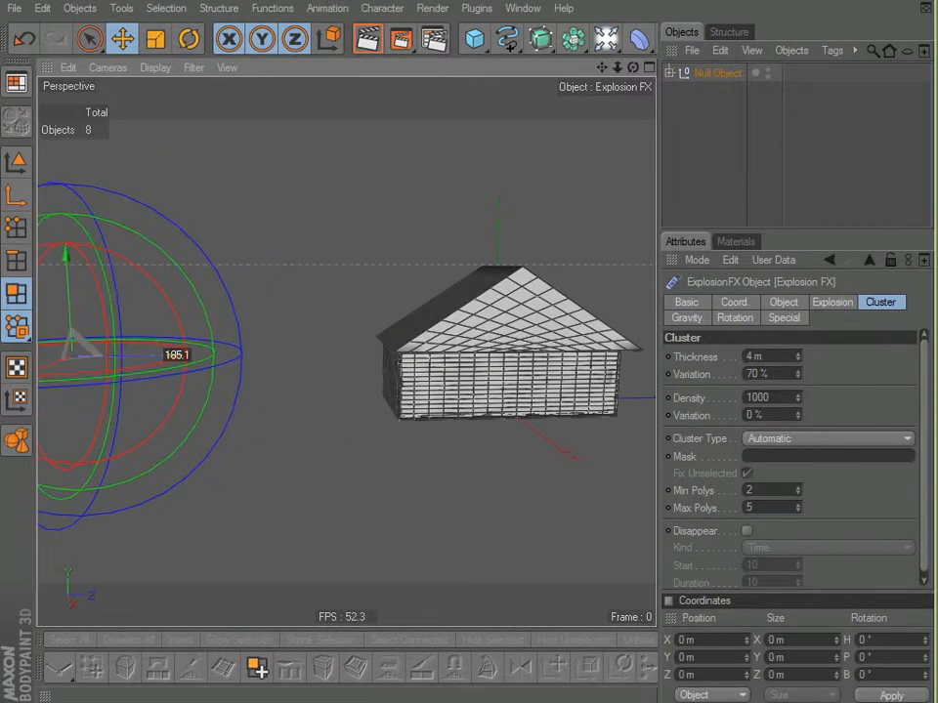
- Move the Explosion FX deformer along positive Z into the near end of the house so its walls and roof break apart
{"action": "middle_click_drag", "start_coordinate": [399, 311], "coordinate": [431, 429], "text": "alt"}
{"action": "right_click_drag", "start_coordinate": [429, 422], "coordinate": [399, 456], "text": "alt"}
{"action": "middle_click_drag", "start_coordinate": [399, 455], "coordinate": [401, 414], "text": "alt"}
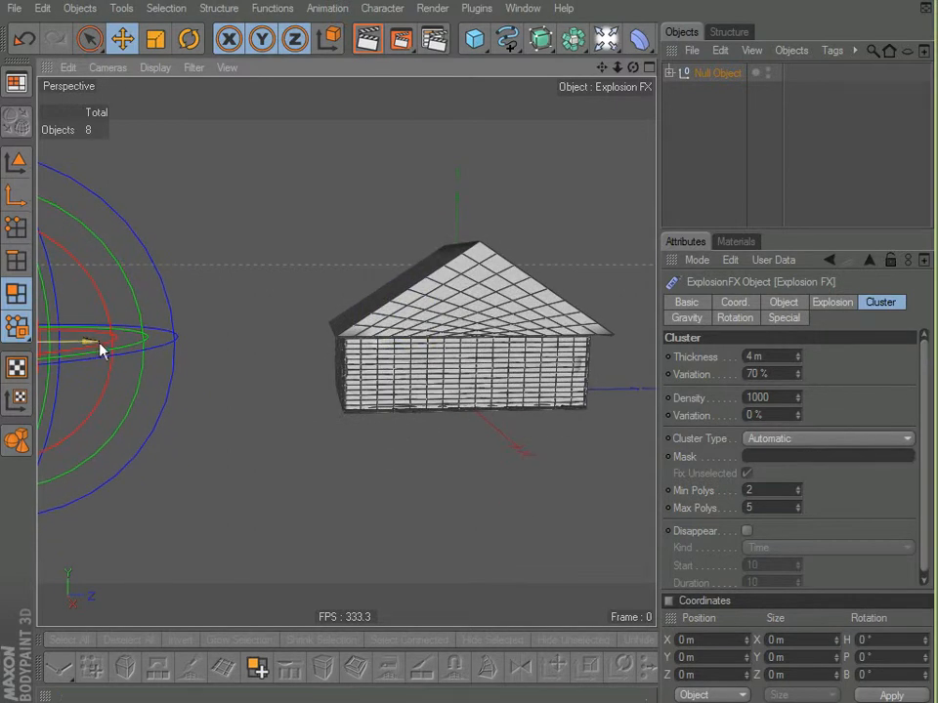
{"action": "left_click_drag", "start_coordinate": [93, 346], "coordinate": [449, 342]}
{"action": "mouse_move", "coordinate": [216, 394]}
{"action": "left_mouse_down", "text": "alt"}
{"action": "mouse_move", "coordinate": [449, 381]}
{"action": "mouse_move", "coordinate": [430, 410]}
{"action": "left_mouse_up", "text": "alt"}
{"action": "left_click_drag", "start_coordinate": [399, 311], "coordinate": [440, 322], "text": "alt"}
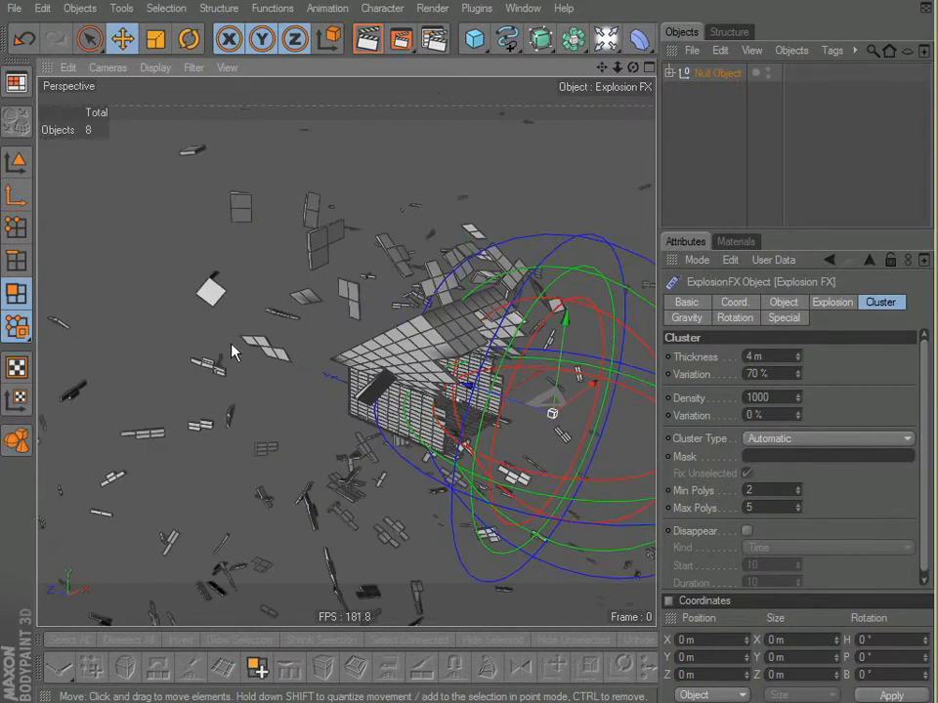
- Switch the perspective view to Gouraud Shading without lines
{"action": "left_click", "coordinate": [155, 68]}
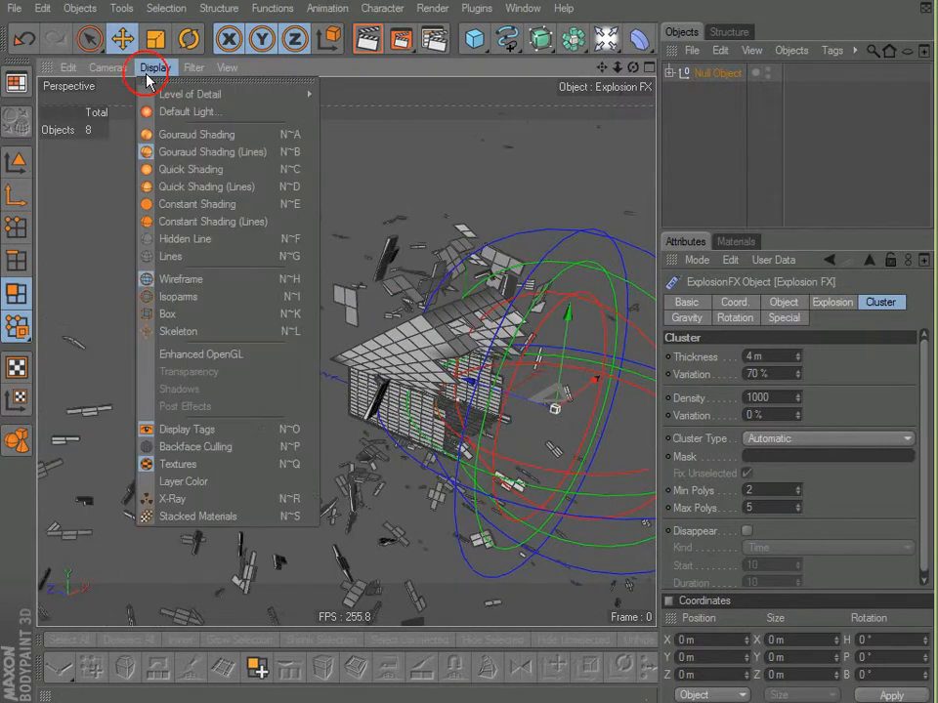
{"action": "left_click", "coordinate": [156, 132]}
{"action": "left_click_drag", "start_coordinate": [388, 307], "coordinate": [399, 310], "text": "alt"}
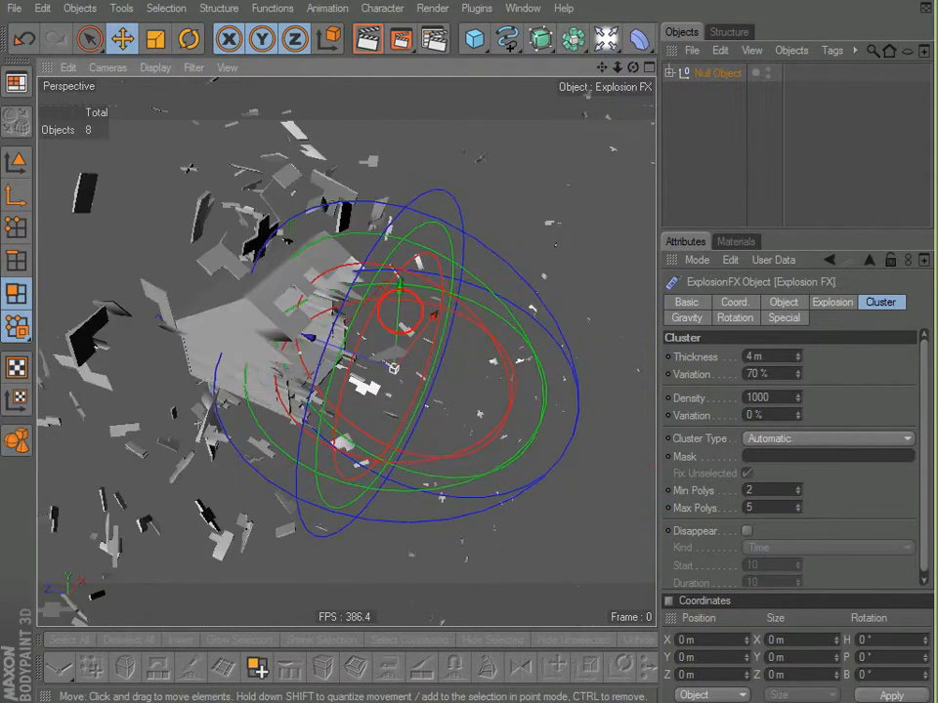
- Shift the Explosion FX deformer back and forth along Z at the end of the house and examine the flying fragments up close
{"action": "left_click_drag", "start_coordinate": [302, 333], "coordinate": [408, 315]}
{"action": "left_click_drag", "start_coordinate": [371, 392], "coordinate": [337, 381]}
{"action": "left_click_drag", "start_coordinate": [396, 381], "coordinate": [413, 375]}
{"action": "left_click_drag", "start_coordinate": [400, 311], "coordinate": [338, 374], "text": "alt"}
{"action": "mouse_move", "coordinate": [411, 376]}
{"action": "left_mouse_down"}
{"action": "mouse_move", "coordinate": [418, 377]}
{"action": "mouse_move", "coordinate": [408, 376]}
{"action": "left_mouse_up"}
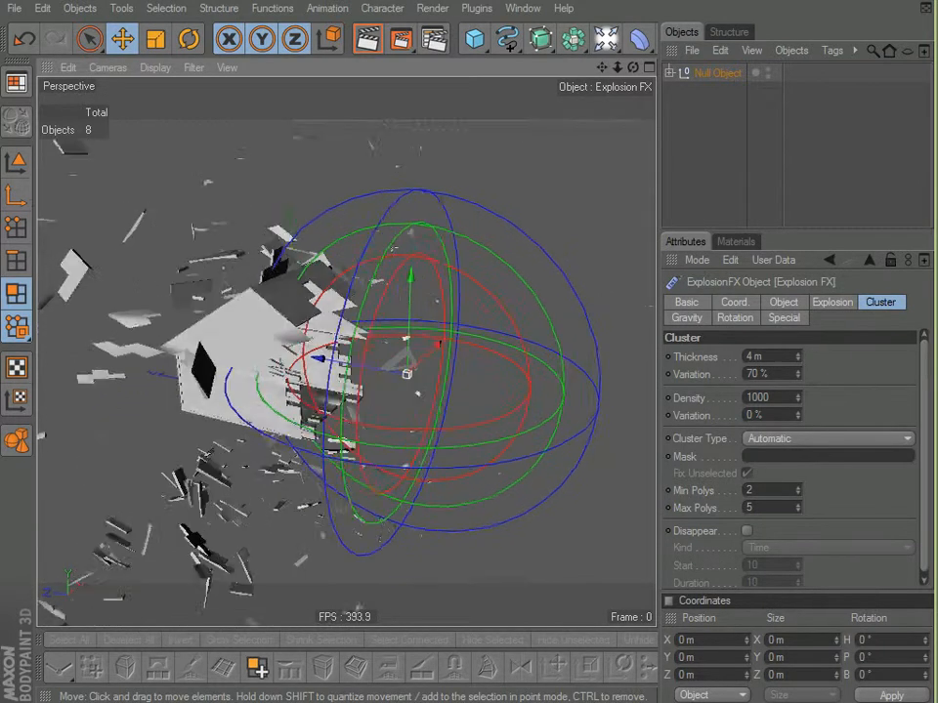
{"action": "mouse_move", "coordinate": [311, 436]}
{"action": "left_mouse_down", "text": "alt"}
{"action": "mouse_move", "coordinate": [196, 435]}
{"action": "mouse_move", "coordinate": [312, 436]}
{"action": "left_mouse_up", "text": "alt"}
{"action": "right_click_drag", "start_coordinate": [312, 435], "coordinate": [241, 351], "text": "alt"}
{"action": "left_click_drag", "start_coordinate": [240, 351], "coordinate": [151, 326], "text": "alt"}
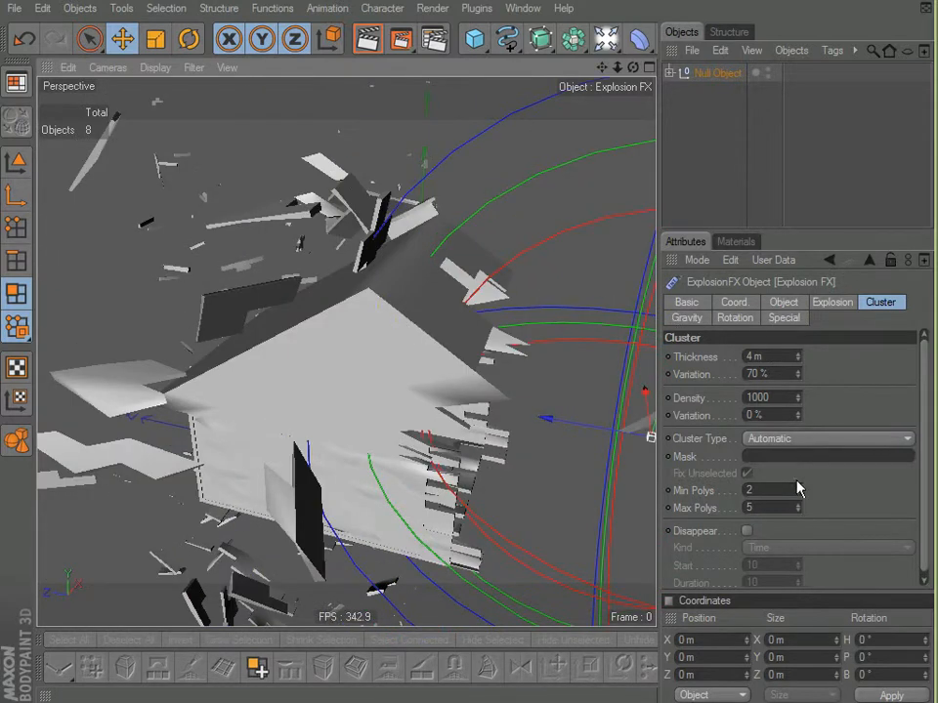
- Try a cluster thickness of 7 m on the Explosion FX deformer and set it back to 4 m
{"action": "left_click", "coordinate": [798, 353]}
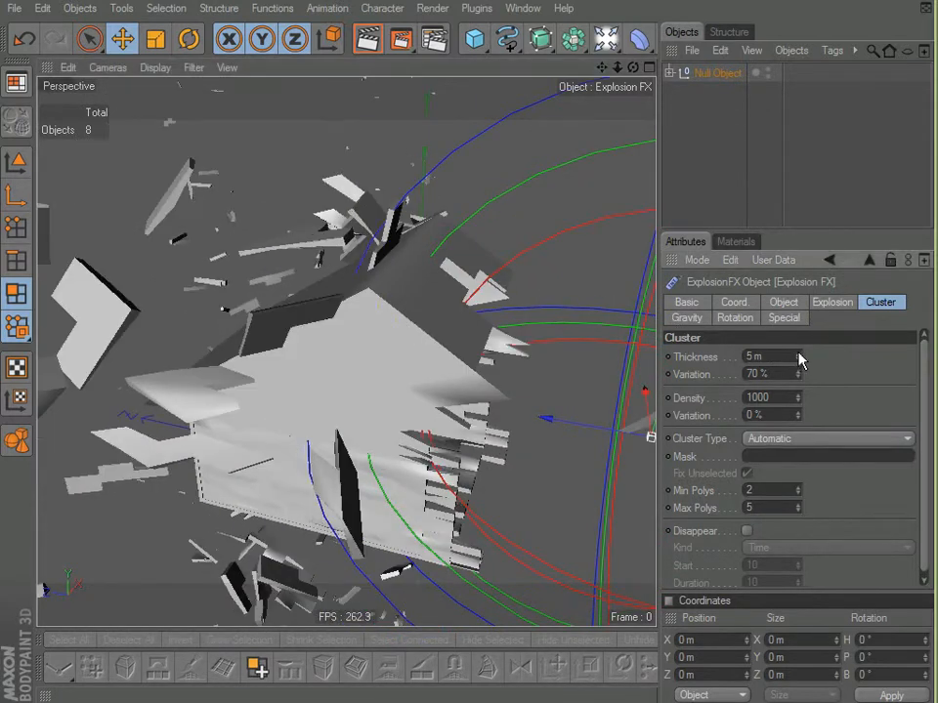
{"action": "left_click", "coordinate": [798, 353]}
{"action": "left_click", "coordinate": [798, 352]}
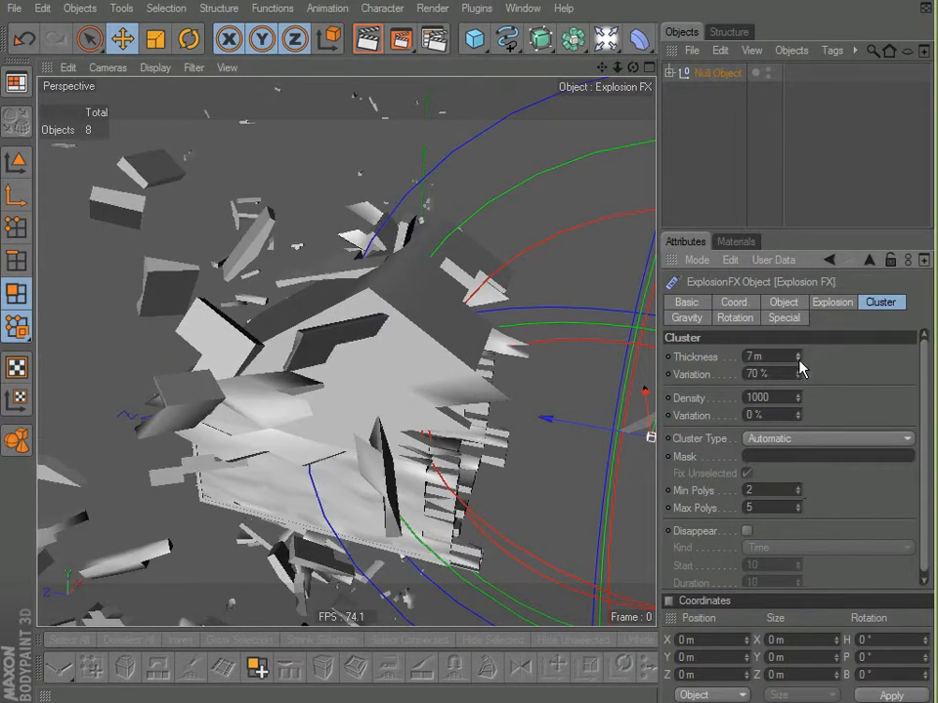
{"action": "left_click", "coordinate": [798, 359]}
{"action": "left_click", "coordinate": [798, 360]}
{"action": "left_click", "coordinate": [798, 359]}
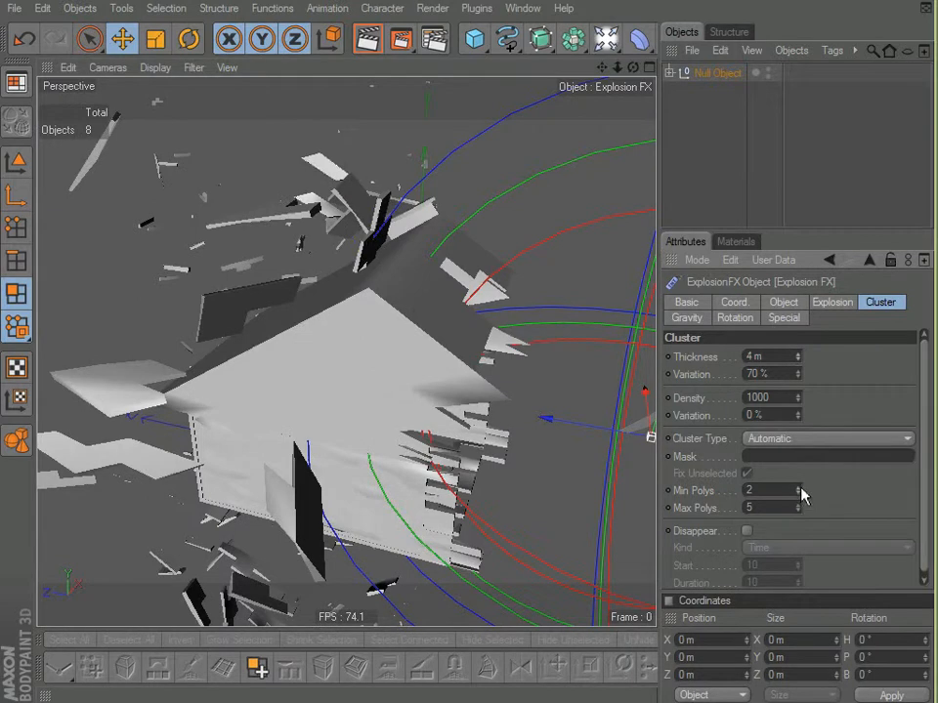
- Set the cluster's minimum polygons to 4, maximum polygons to 7, thickness to 5 m and thickness variation to 38 %
{"action": "left_click", "coordinate": [798, 488]}
{"action": "left_click", "coordinate": [798, 487]}
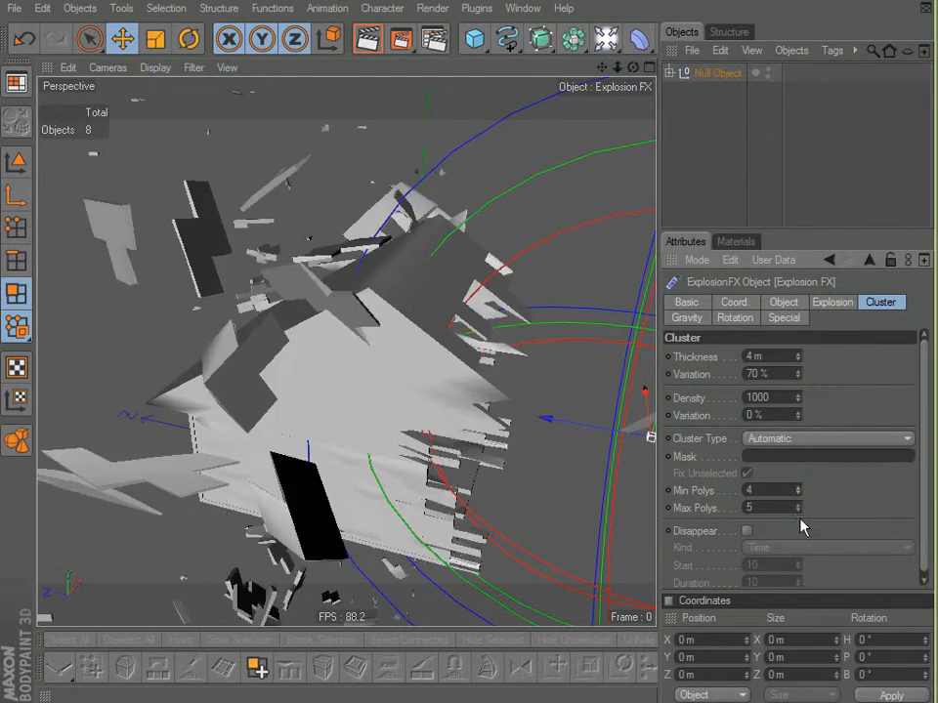
{"action": "left_click", "coordinate": [798, 505]}
{"action": "left_click", "coordinate": [799, 505]}
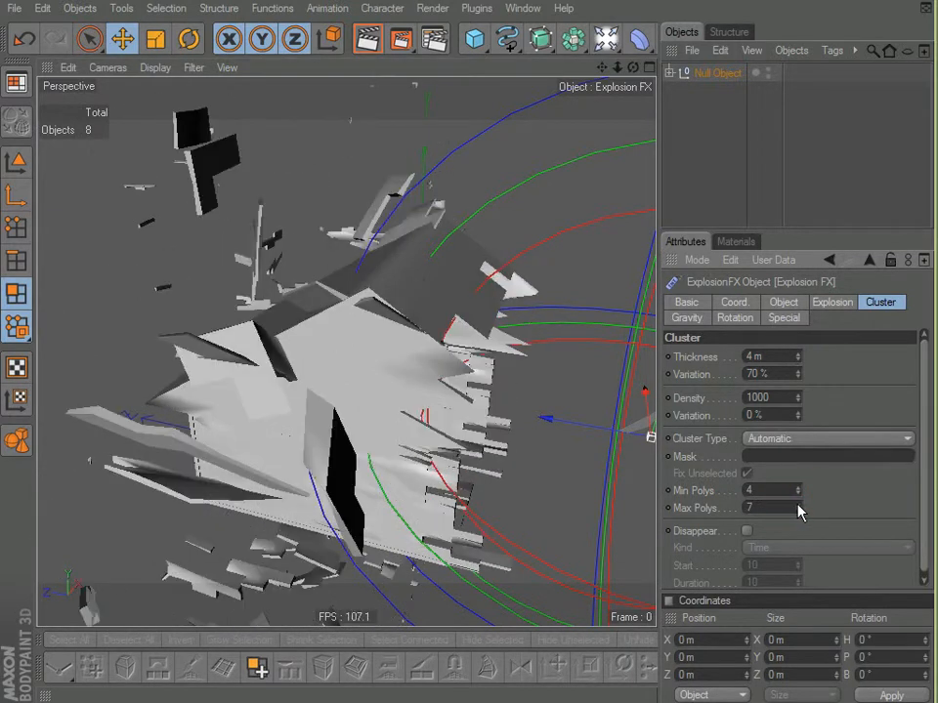
{"action": "left_click", "coordinate": [799, 354]}
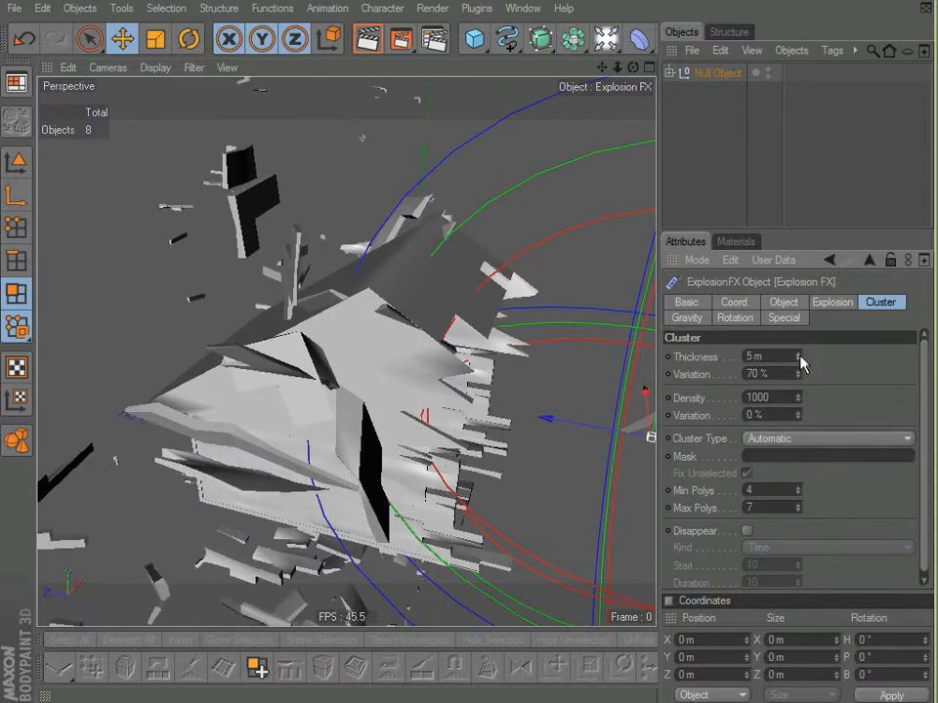
{"action": "left_click_drag", "start_coordinate": [799, 377], "coordinate": [798, 349]}
- Move the Explosion FX deformer along negative Z until it is clear of the house and the house is whole again
{"action": "scroll", "coordinate": [450, 356], "scroll_direction": "down", "scroll_amount": 3}
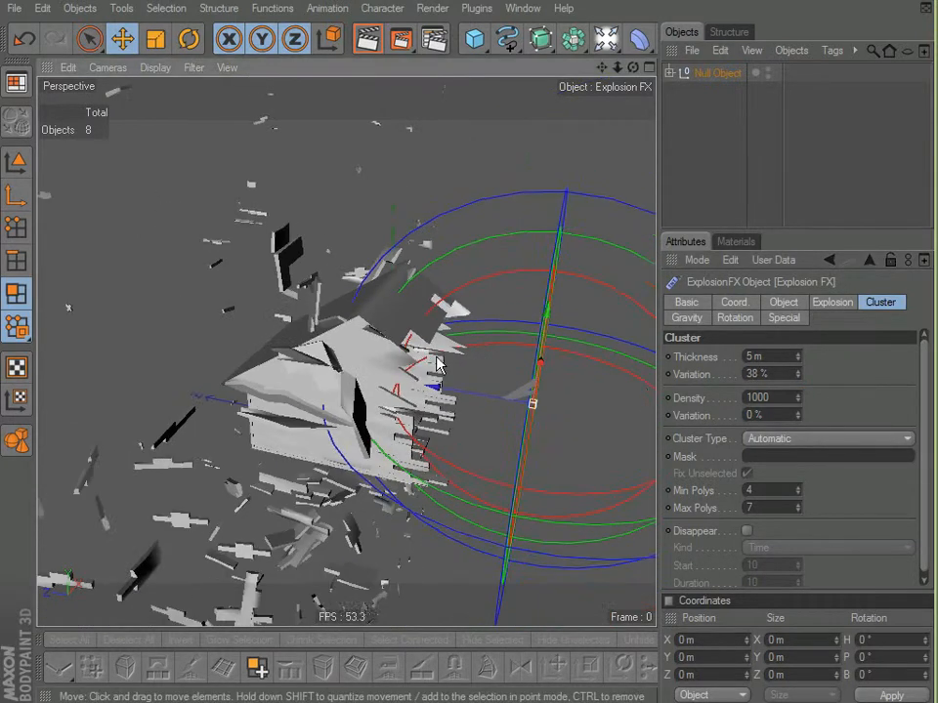
{"action": "middle_click_drag", "start_coordinate": [435, 357], "coordinate": [388, 303], "text": "alt"}
{"action": "left_click_drag", "start_coordinate": [389, 303], "coordinate": [339, 393], "text": "alt"}
{"action": "left_click_drag", "start_coordinate": [344, 349], "coordinate": [327, 462]}
{"action": "middle_click_drag", "start_coordinate": [384, 462], "coordinate": [255, 481], "text": "alt"}
{"action": "left_click_drag", "start_coordinate": [391, 312], "coordinate": [424, 319], "text": "alt"}
{"action": "mouse_move", "coordinate": [375, 453]}
{"action": "left_mouse_down", "text": "alt"}
{"action": "mouse_move", "coordinate": [303, 499]}
{"action": "mouse_move", "coordinate": [375, 452]}
{"action": "left_mouse_up", "text": "alt"}
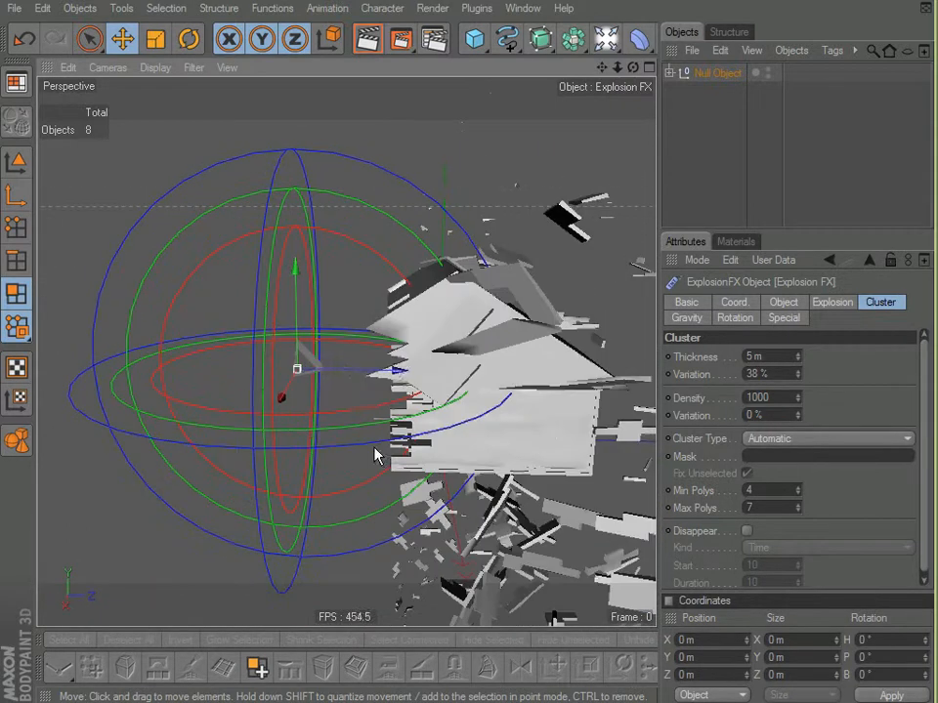
{"action": "left_click_drag", "start_coordinate": [401, 373], "coordinate": [25, 367]}
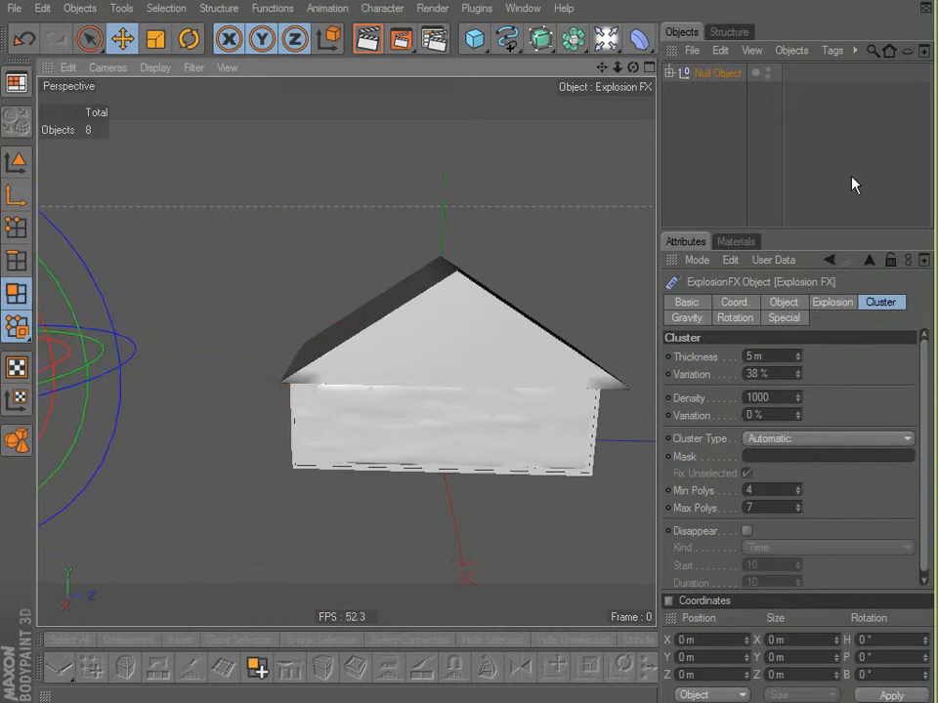
- Expand the house's null object, take the Explosion FX deformer out of it and delete the deformer
{"action": "left_click", "coordinate": [670, 73]}
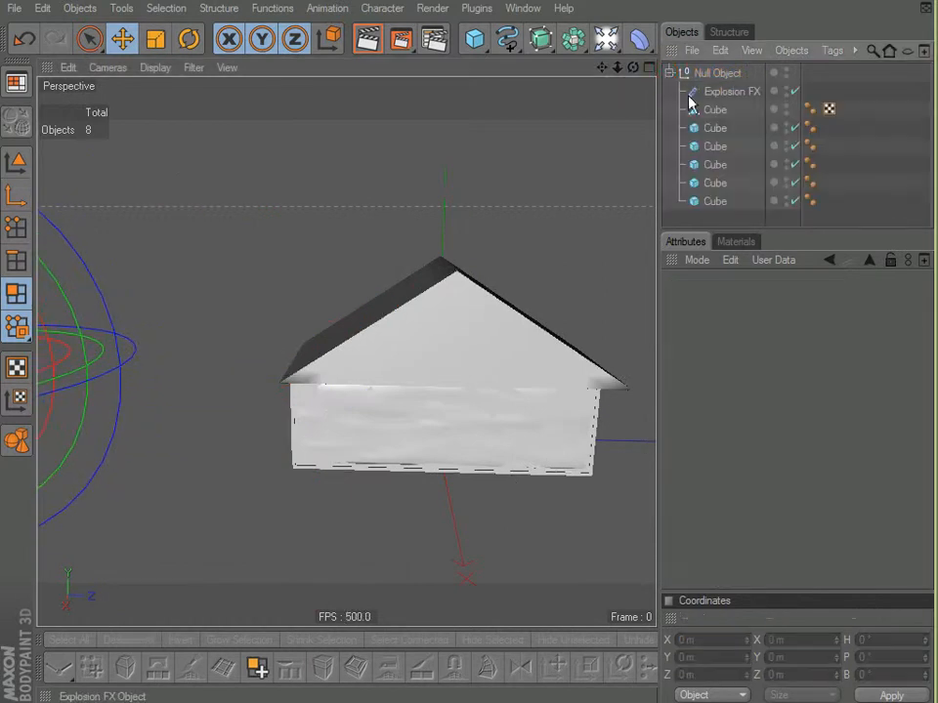
{"action": "left_click", "coordinate": [710, 93]}
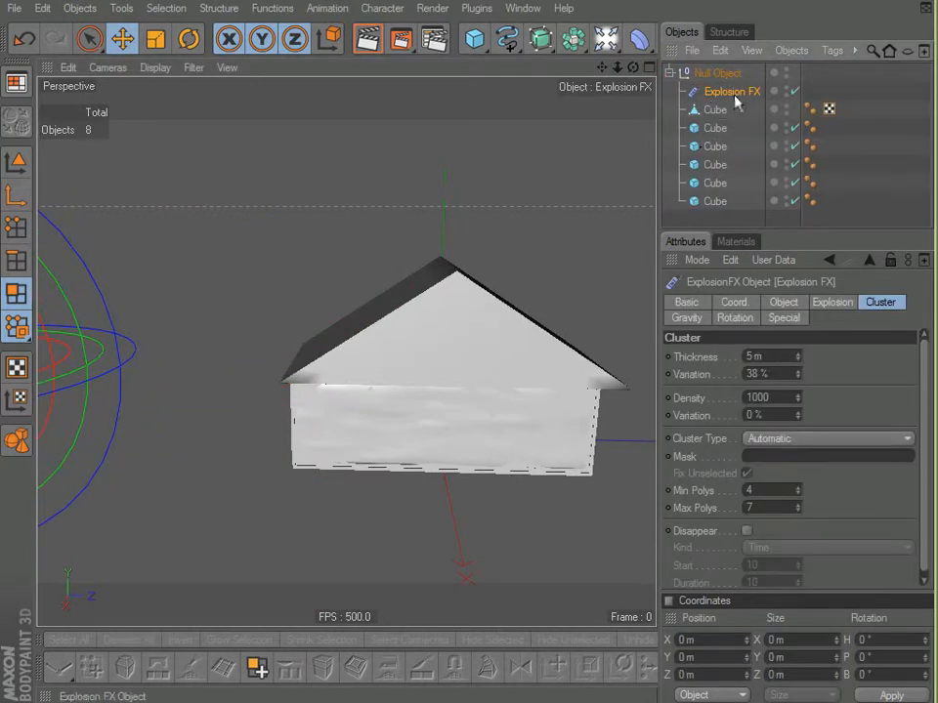
{"action": "mouse_move", "coordinate": [736, 95]}
{"action": "left_mouse_down"}
{"action": "mouse_move", "coordinate": [745, 72]}
{"action": "mouse_move", "coordinate": [734, 70]}
{"action": "left_mouse_up"}
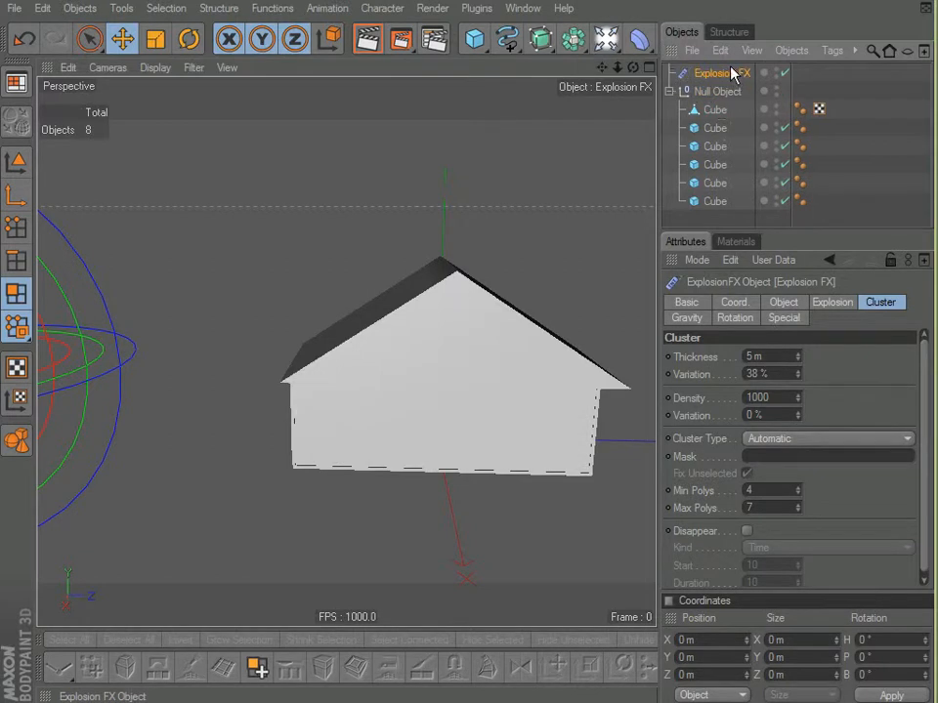
{"action": "key", "text": "Delete"}
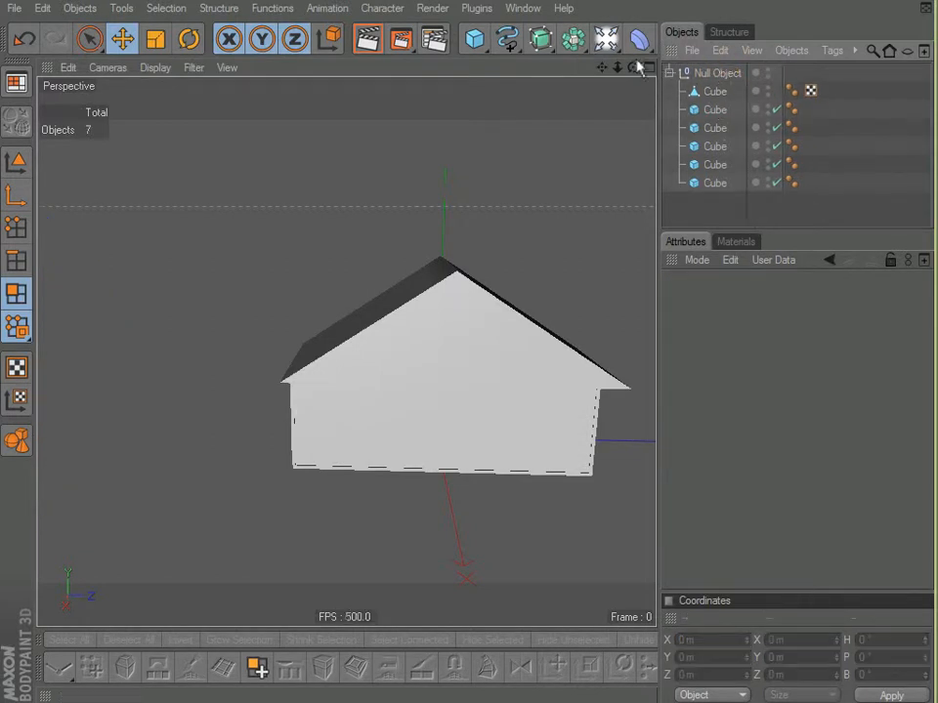
- Add an Explosion deformer and make it a child of the house's null object
{"action": "left_click_drag", "start_coordinate": [638, 39], "coordinate": [690, 161]}
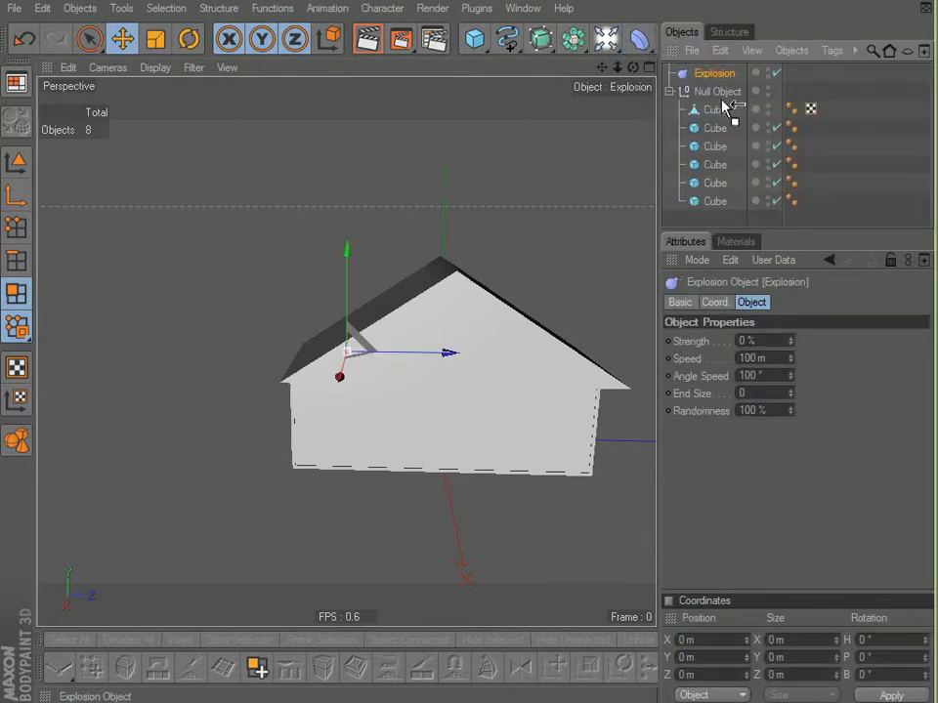
{"action": "left_click_drag", "start_coordinate": [727, 105], "coordinate": [724, 109]}
{"action": "left_click_drag", "start_coordinate": [513, 380], "coordinate": [440, 459], "text": "alt"}
{"action": "left_click_drag", "start_coordinate": [451, 366], "coordinate": [401, 319]}
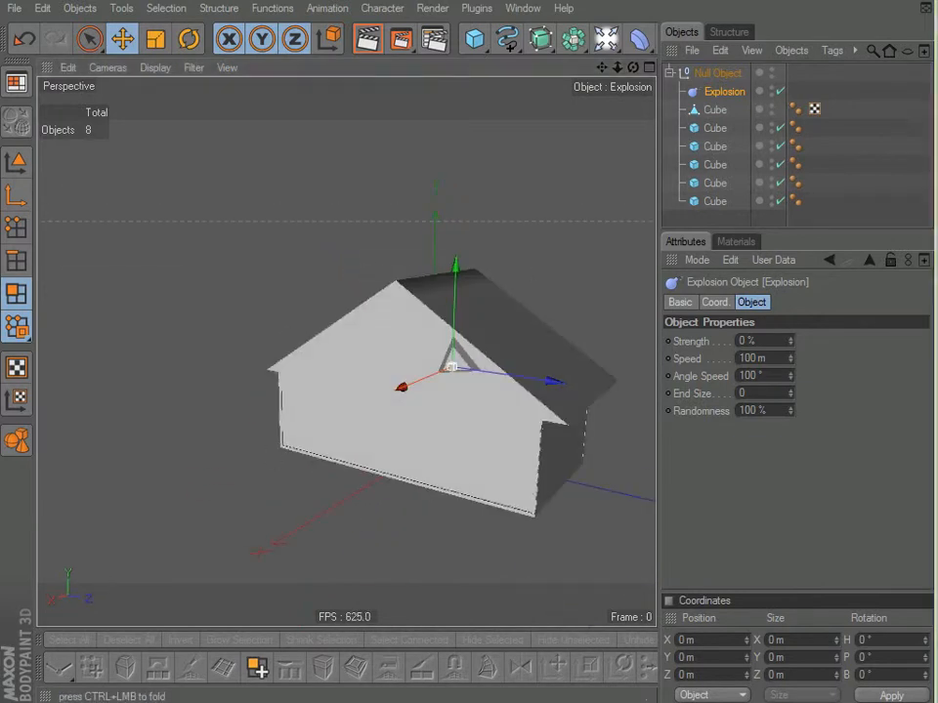
- Try out the Explosion deformer's strength, return it to 0 %, and move the deformer out of the house's null object
{"action": "mouse_move", "coordinate": [791, 344]}
{"action": "left_mouse_down"}
{"action": "mouse_move", "coordinate": [791, 244]}
{"action": "mouse_move", "coordinate": [791, 343]}
{"action": "left_mouse_up"}
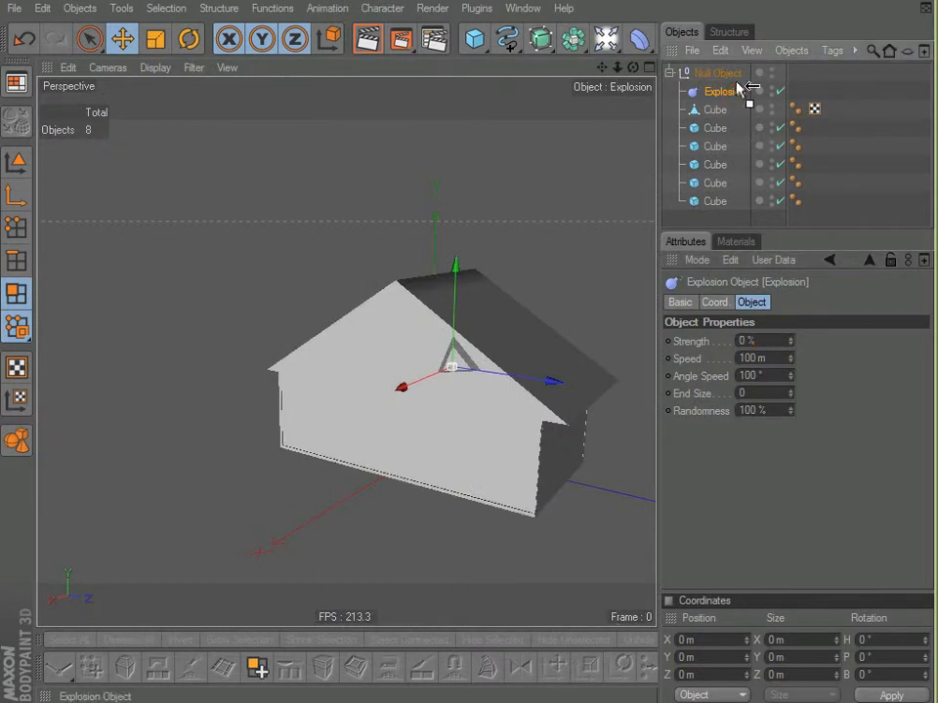
{"action": "left_click_drag", "start_coordinate": [738, 63], "coordinate": [744, 72]}
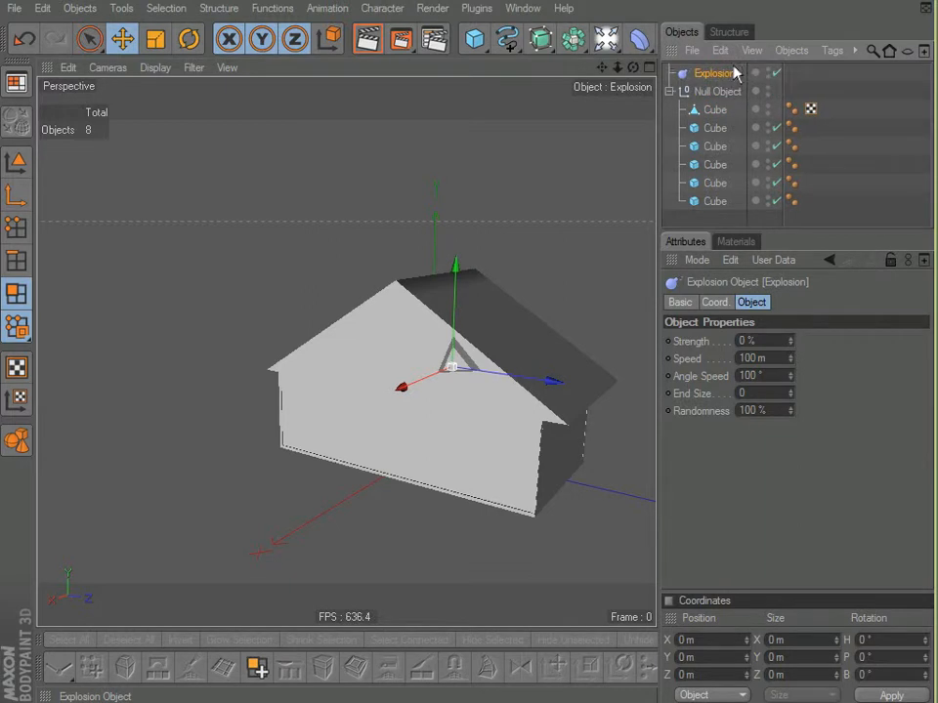
- Delete the Explosion deformer, and add a Shatter deformer as a child of the house's null object
{"action": "key", "text": "Delete"}
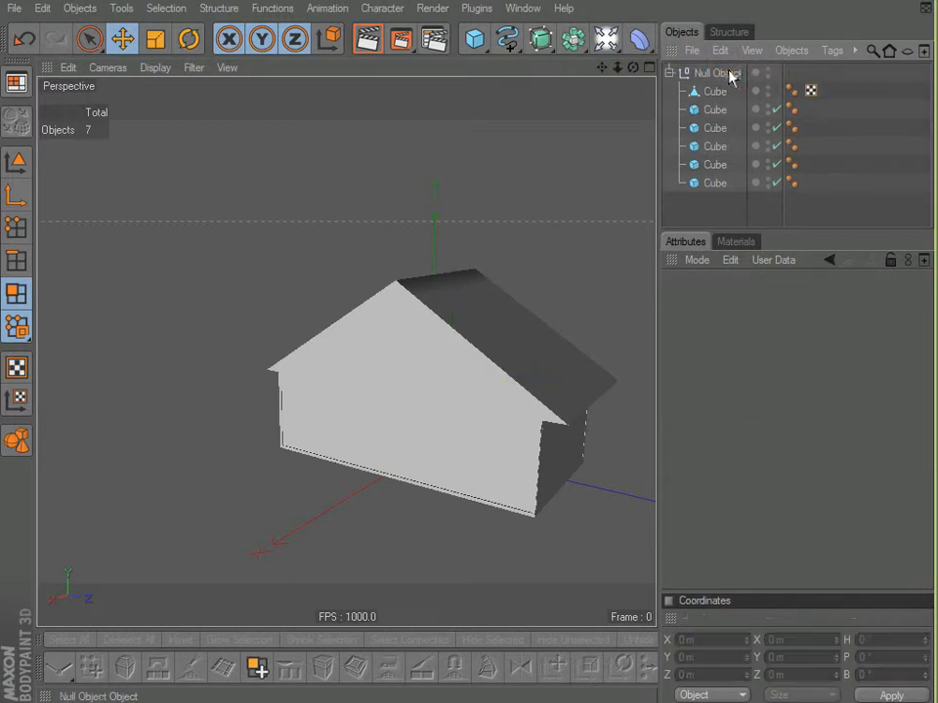
{"action": "left_click", "coordinate": [641, 39]}
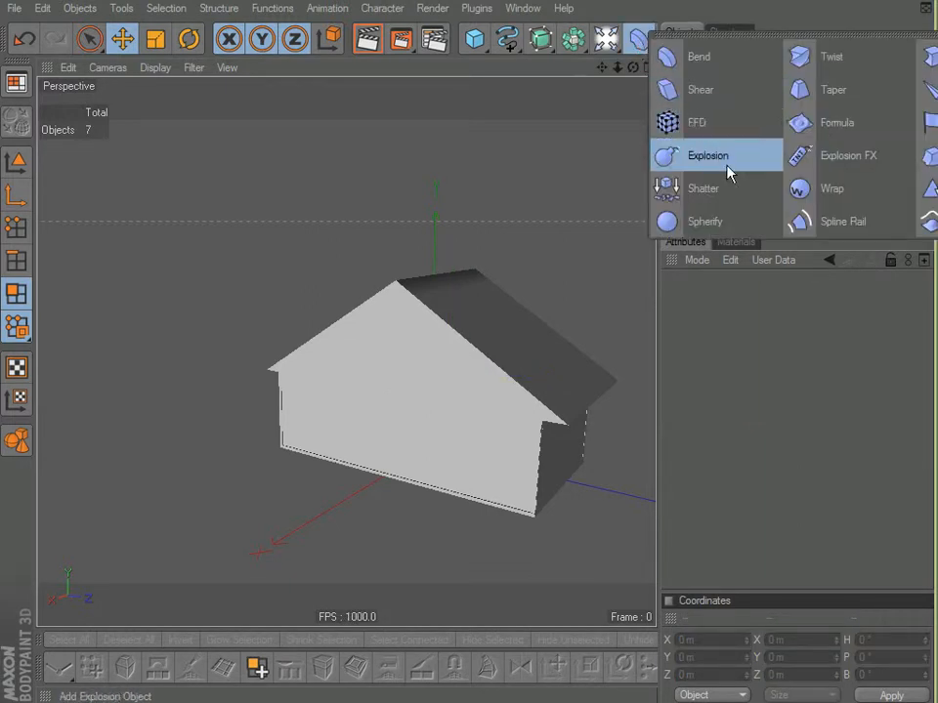
{"action": "left_click", "coordinate": [735, 192]}
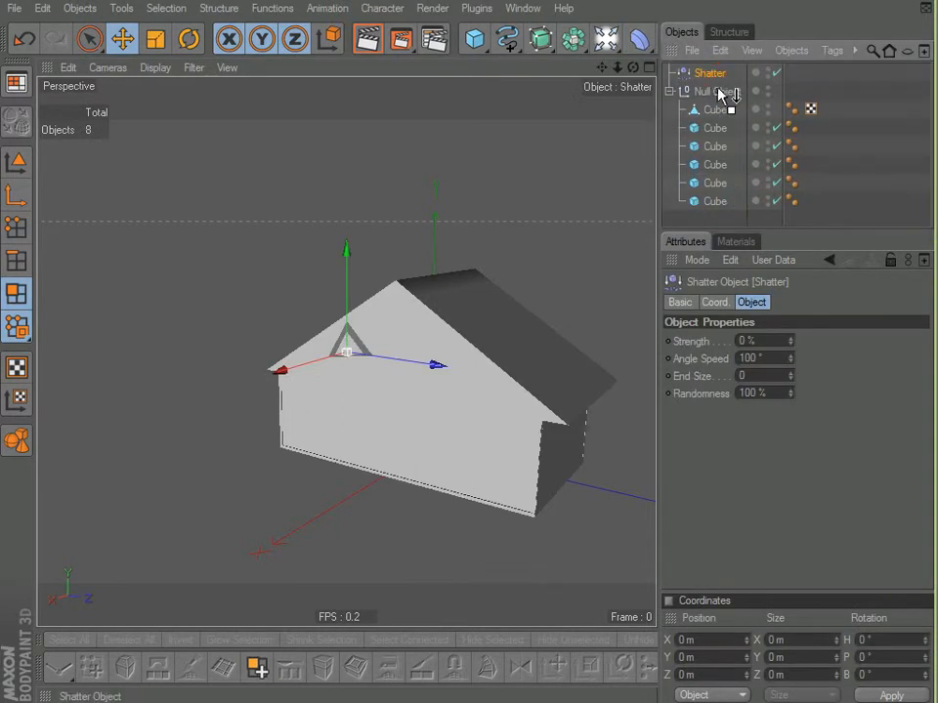
{"action": "left_click_drag", "start_coordinate": [720, 92], "coordinate": [721, 94]}
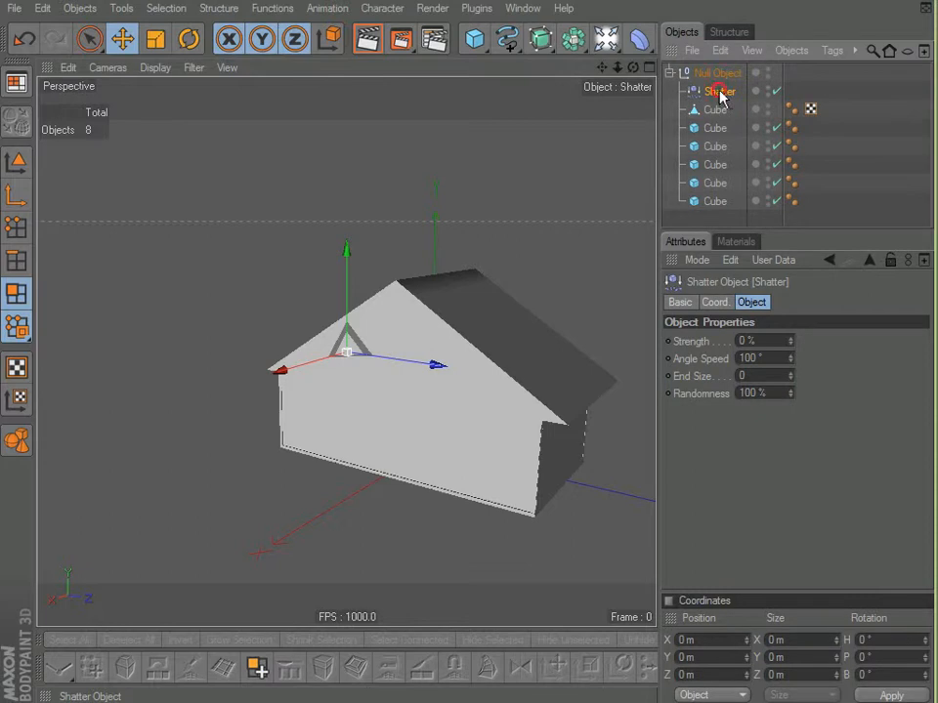
- Lower the Shatter deformer to the base of the house, trying out its strength before and after the move and returning it to 0 %
{"action": "mouse_move", "coordinate": [791, 341]}
{"action": "left_mouse_down"}
{"action": "mouse_move", "coordinate": [791, 293]}
{"action": "mouse_move", "coordinate": [790, 350]}
{"action": "left_mouse_up"}
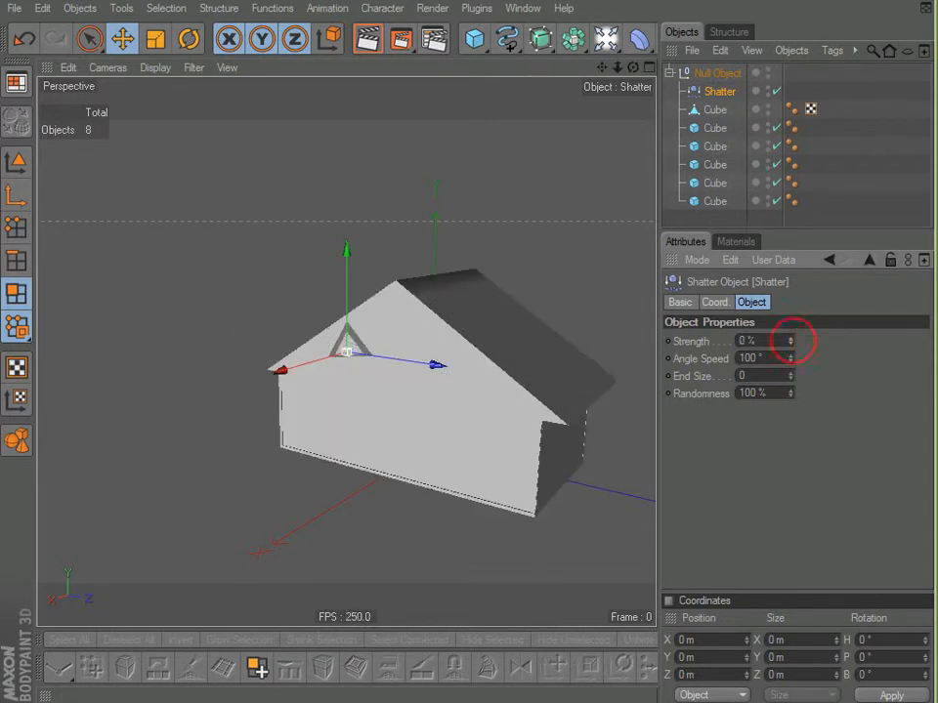
{"action": "left_click", "coordinate": [399, 312]}
{"action": "left_click_drag", "start_coordinate": [400, 312], "coordinate": [400, 413]}
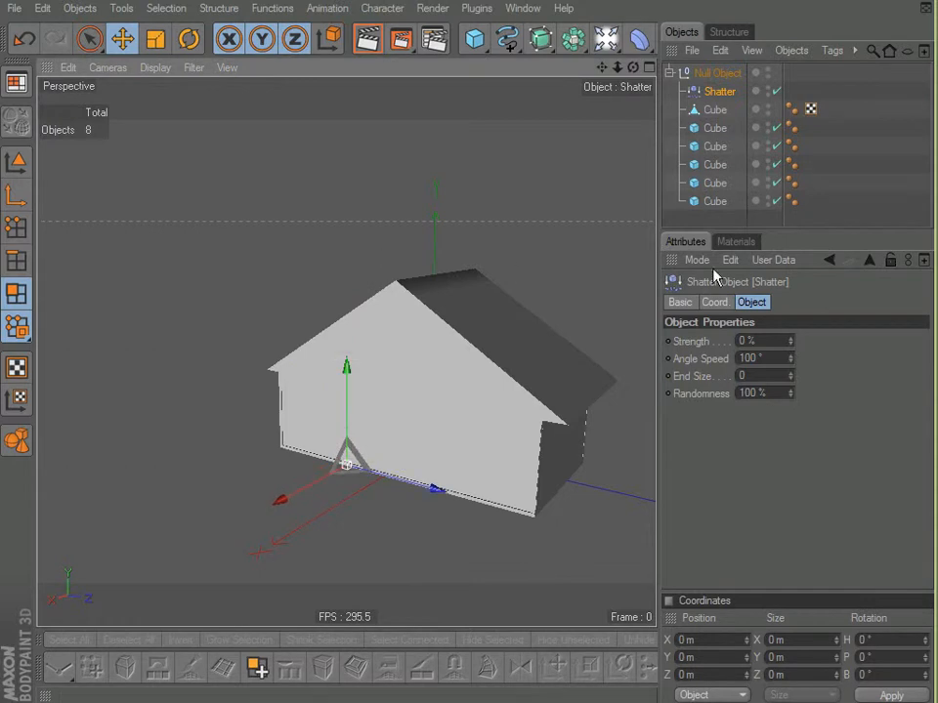
{"action": "mouse_move", "coordinate": [791, 341]}
{"action": "left_mouse_down"}
{"action": "mouse_move", "coordinate": [791, 295]}
{"action": "mouse_move", "coordinate": [791, 341]}
{"action": "left_mouse_up"}
- Move the Shatter deformer toward the middle of the house's width, try out its strength and return it to 0 %
{"action": "left_click_drag", "start_coordinate": [406, 302], "coordinate": [464, 268], "text": "alt"}
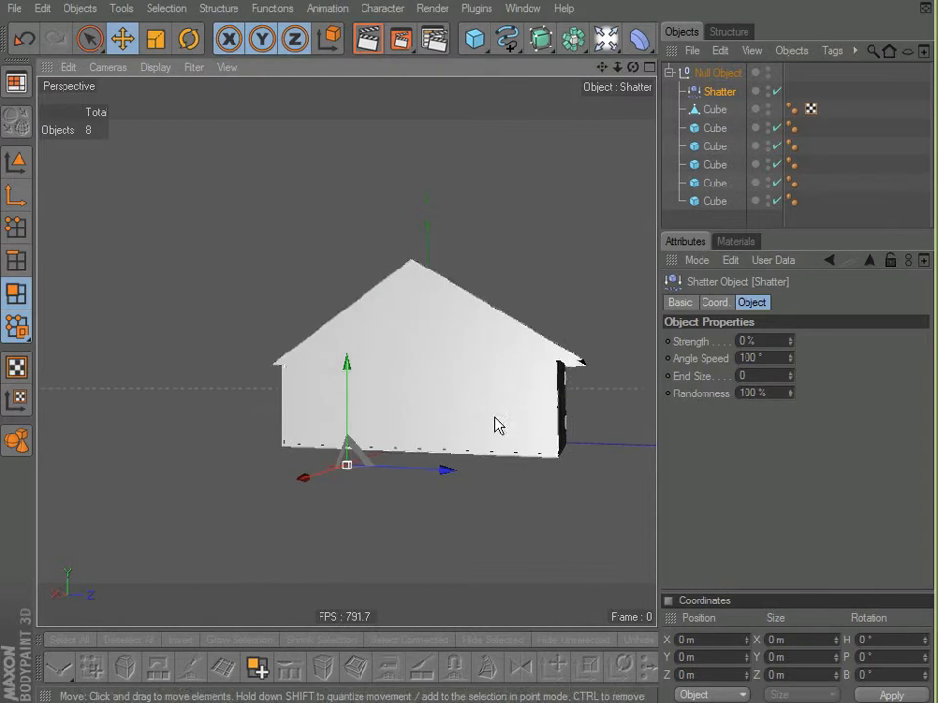
{"action": "left_click_drag", "start_coordinate": [427, 410], "coordinate": [436, 499], "text": "alt"}
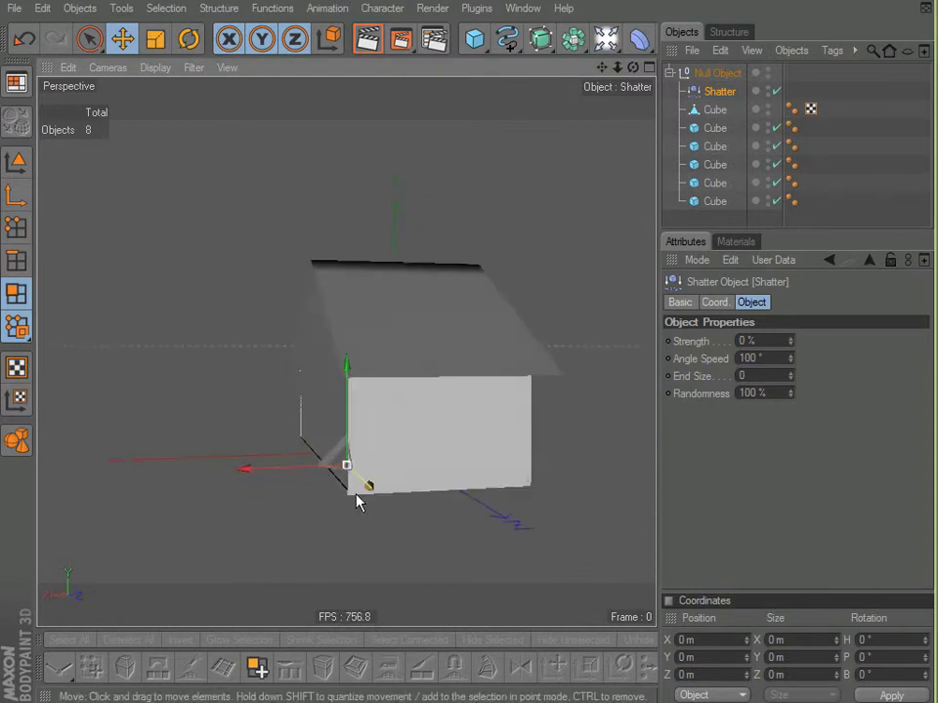
{"action": "left_click_drag", "start_coordinate": [410, 323], "coordinate": [400, 312], "text": "alt"}
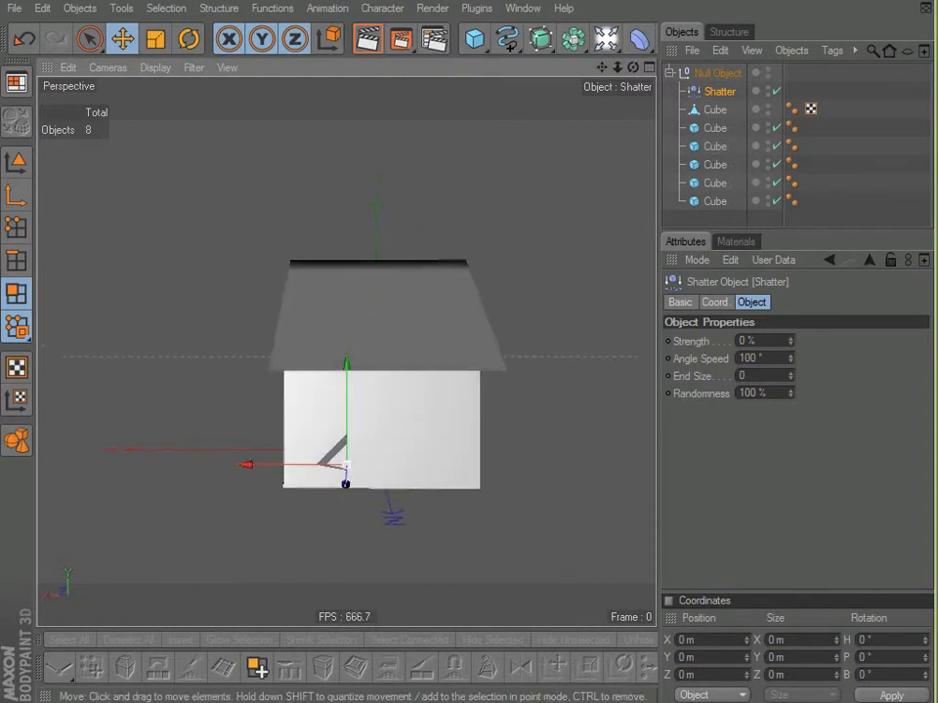
{"action": "left_click_drag", "start_coordinate": [346, 465], "coordinate": [403, 488]}
{"action": "left_click_drag", "start_coordinate": [400, 311], "coordinate": [512, 325], "text": "alt"}
{"action": "mouse_move", "coordinate": [792, 349]}
{"action": "left_mouse_down"}
{"action": "mouse_move", "coordinate": [788, 283]}
{"action": "mouse_move", "coordinate": [788, 332]}
{"action": "left_mouse_up"}
- Raise the Shatter deformer slightly and try out its strength from different sides, returning it to 0 % each time
{"action": "left_click_drag", "start_coordinate": [387, 389], "coordinate": [387, 369]}
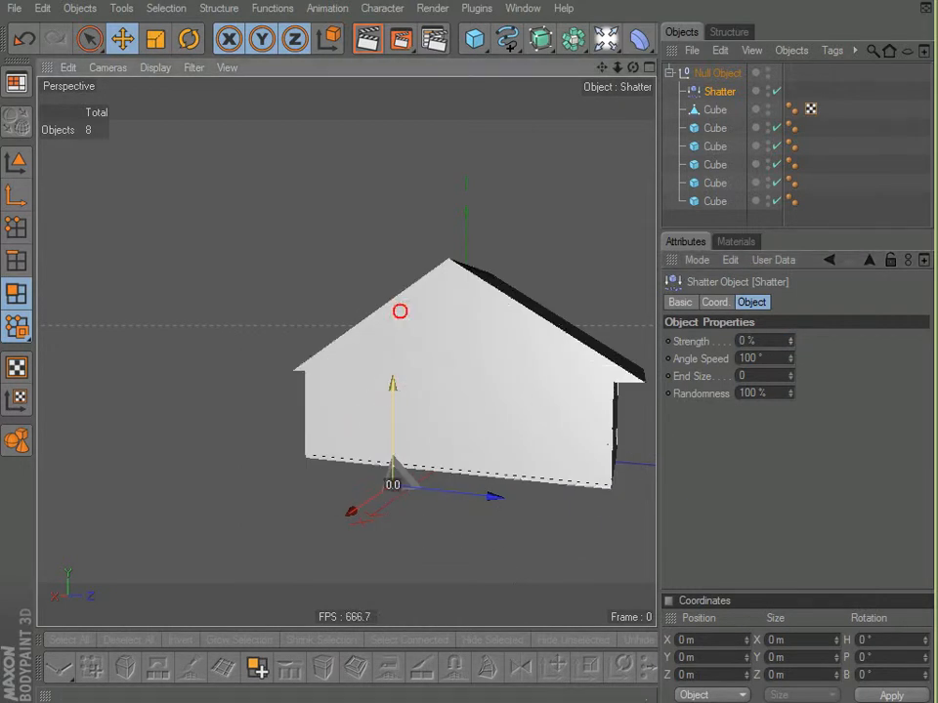
{"action": "left_click_drag", "start_coordinate": [398, 310], "coordinate": [229, 274], "text": "alt"}
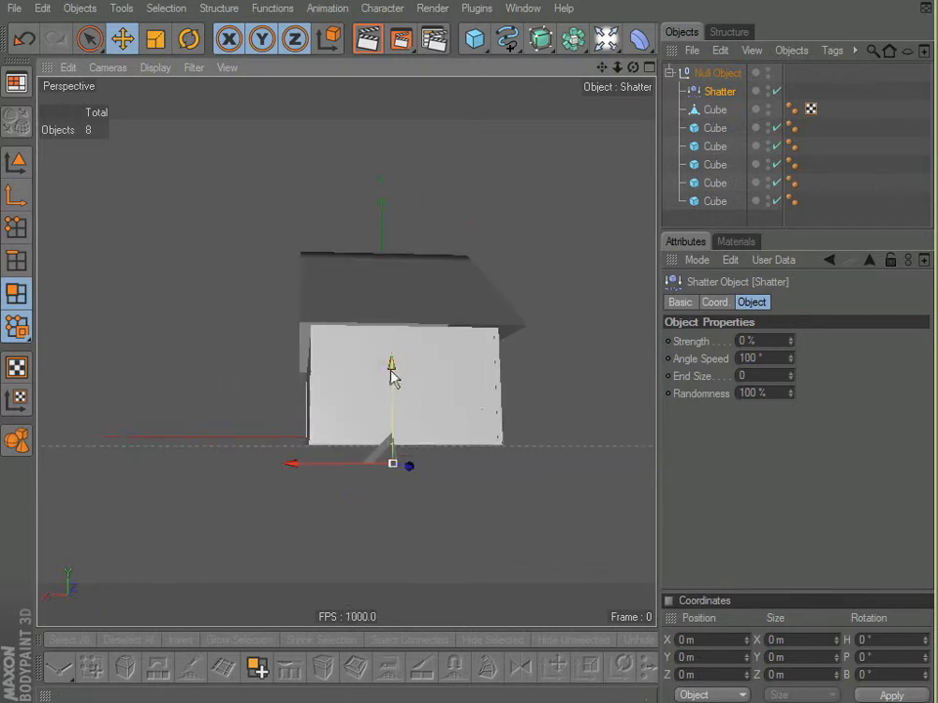
{"action": "left_click_drag", "start_coordinate": [391, 371], "coordinate": [562, 398], "text": "alt"}
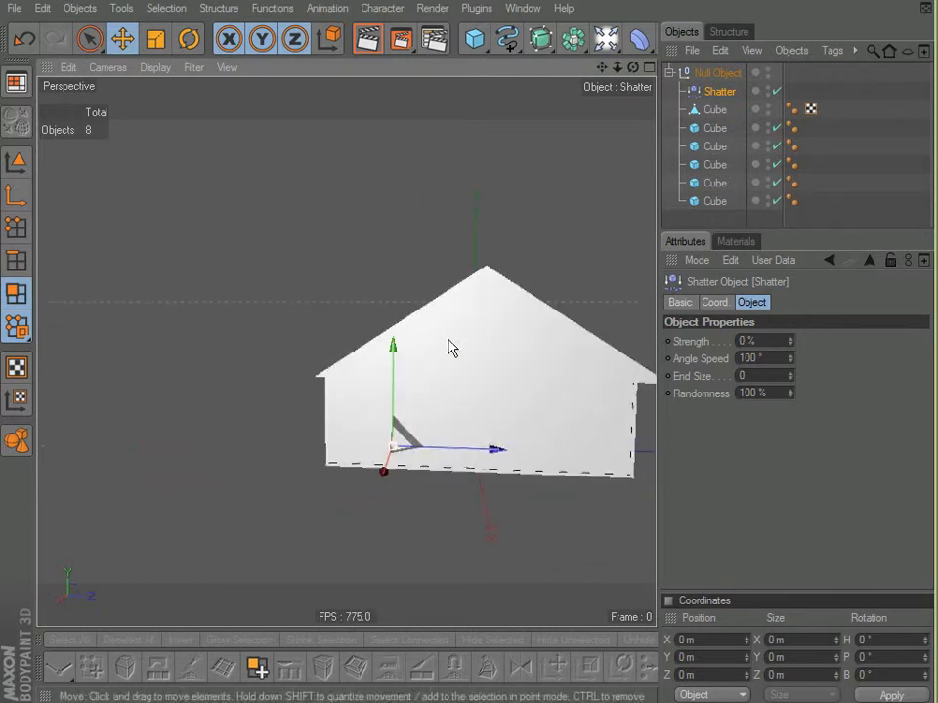
{"action": "mouse_move", "coordinate": [789, 340]}
{"action": "left_mouse_down"}
{"action": "mouse_move", "coordinate": [813, 296]}
{"action": "mouse_move", "coordinate": [790, 341]}
{"action": "left_mouse_up"}
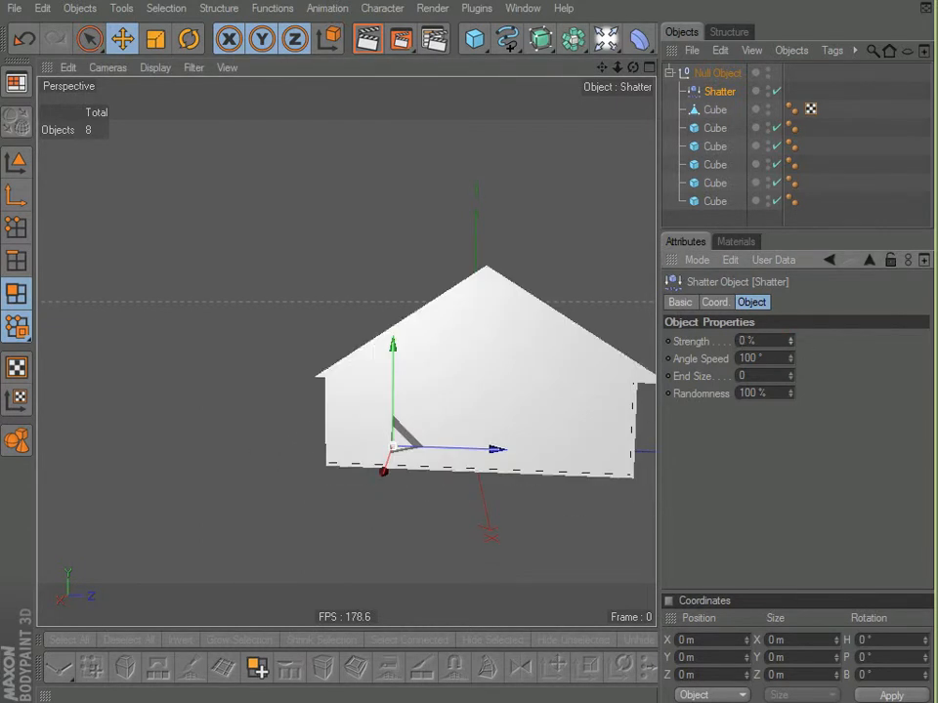
{"action": "left_click_drag", "start_coordinate": [387, 312], "coordinate": [231, 338], "text": "alt"}
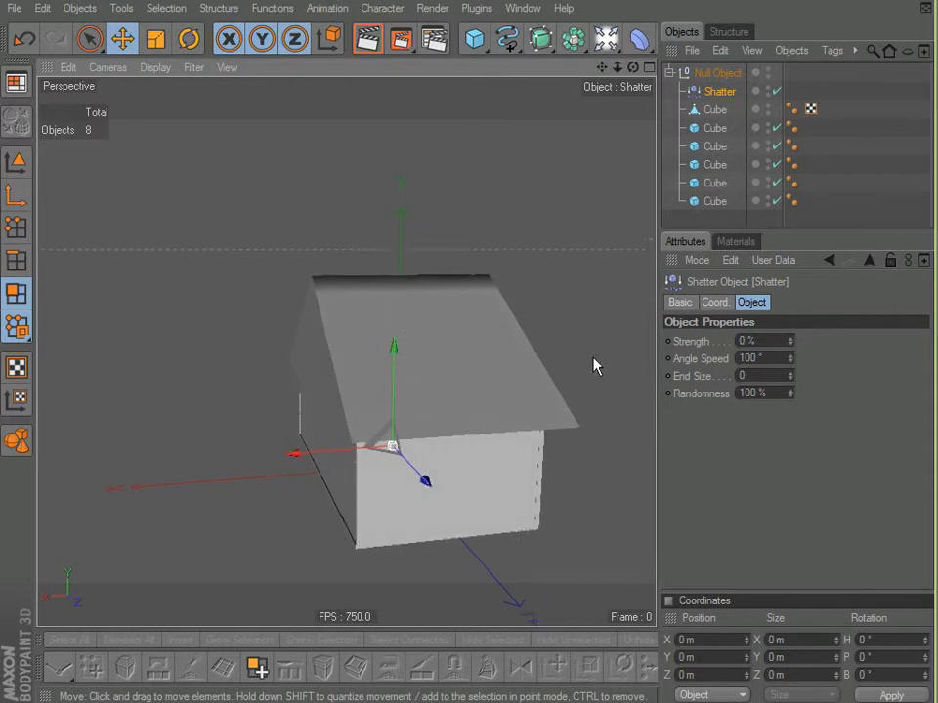
{"action": "scroll", "coordinate": [579, 364], "scroll_direction": "up", "scroll_amount": 3}
{"action": "middle_click_drag", "start_coordinate": [578, 356], "coordinate": [458, 298], "text": "alt"}
{"action": "left_click_drag", "start_coordinate": [550, 357], "coordinate": [703, 357], "text": "alt"}
{"action": "mouse_move", "coordinate": [793, 342]}
{"action": "left_mouse_down"}
{"action": "mouse_move", "coordinate": [793, 301]}
{"action": "mouse_move", "coordinate": [793, 342]}
{"action": "left_mouse_up"}
- Move the Shatter deformer into the centre of the house, checking its placement from the gable and eave sides
{"action": "left_click_drag", "start_coordinate": [410, 311], "coordinate": [285, 307], "text": "alt"}
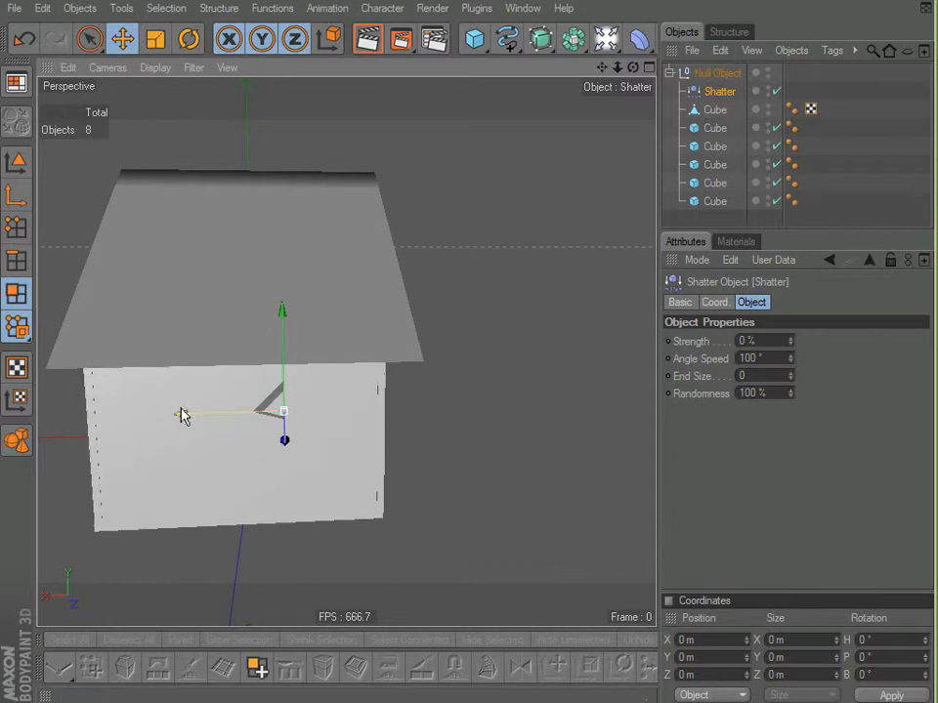
{"action": "left_click_drag", "start_coordinate": [181, 414], "coordinate": [92, 411]}
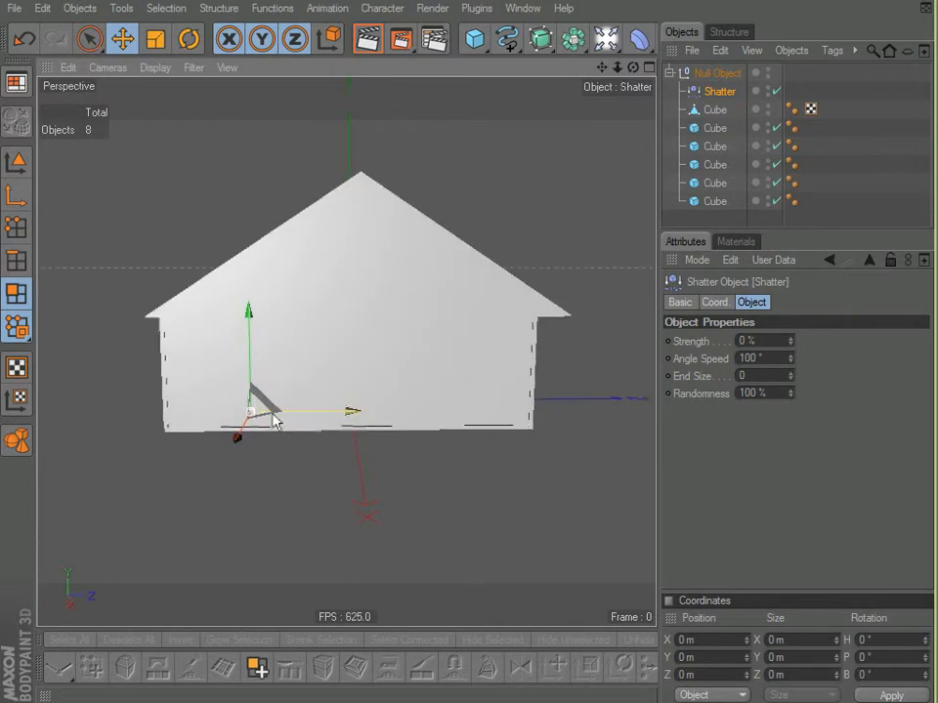
{"action": "left_click_drag", "start_coordinate": [264, 410], "coordinate": [369, 344]}
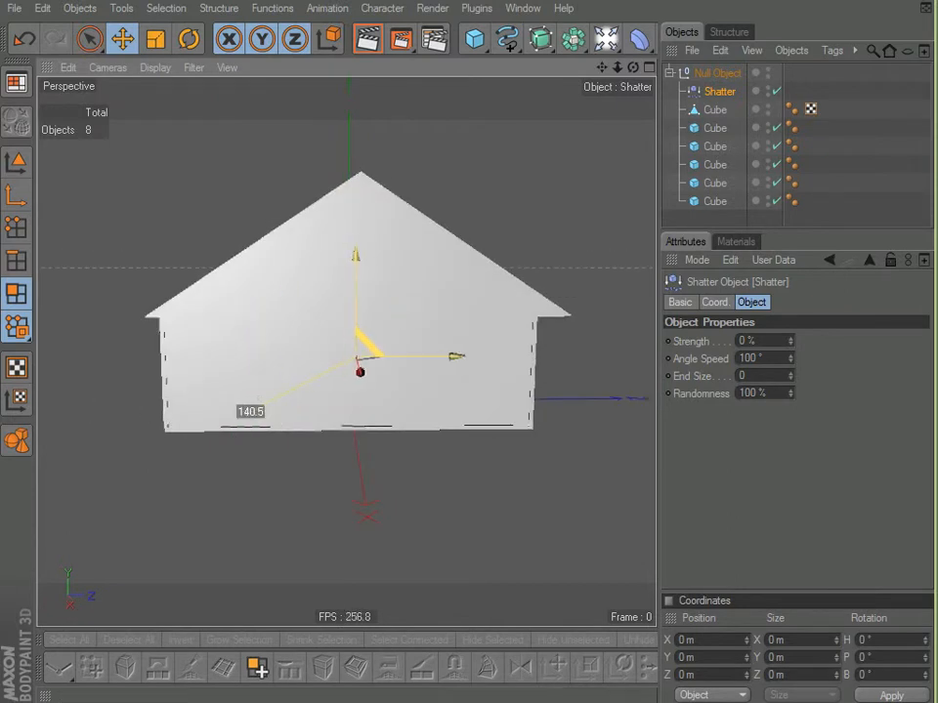
{"action": "left_click_drag", "start_coordinate": [469, 391], "coordinate": [185, 404], "text": "alt"}
{"action": "left_click_drag", "start_coordinate": [267, 360], "coordinate": [271, 362]}
{"action": "left_click_drag", "start_coordinate": [439, 319], "coordinate": [89, 495], "text": "alt"}
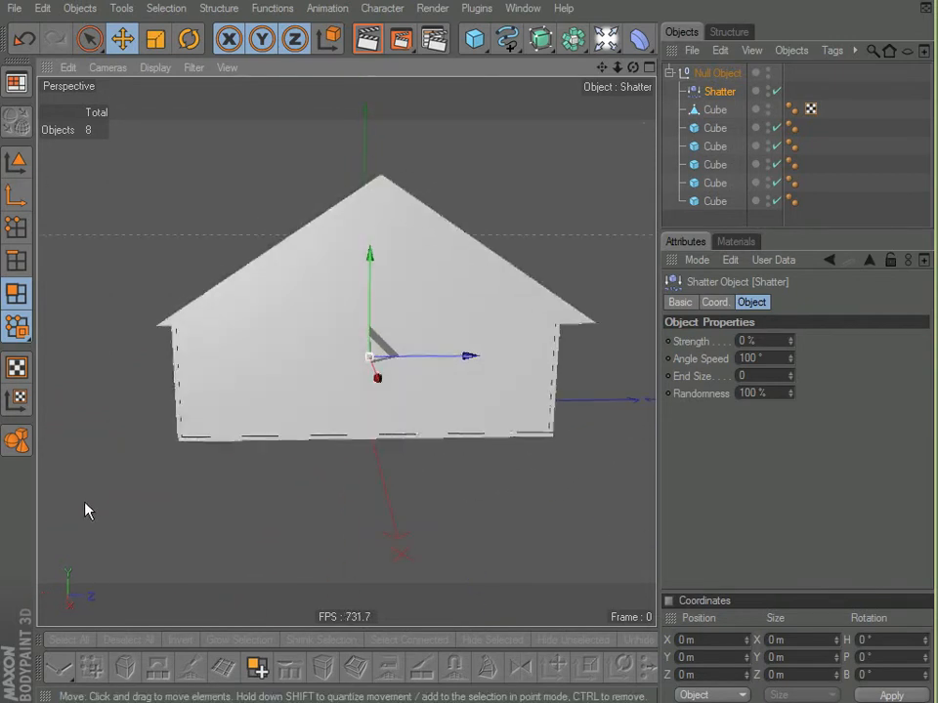